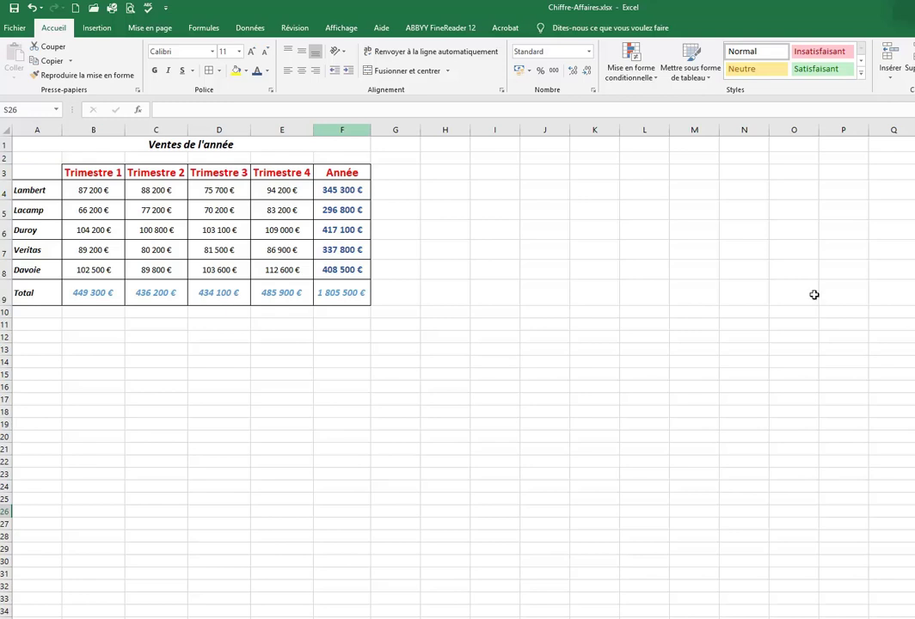
# Select the sales data range A3:E8, leaving out the Année column and the Total row
pyautogui.click(40, 172)
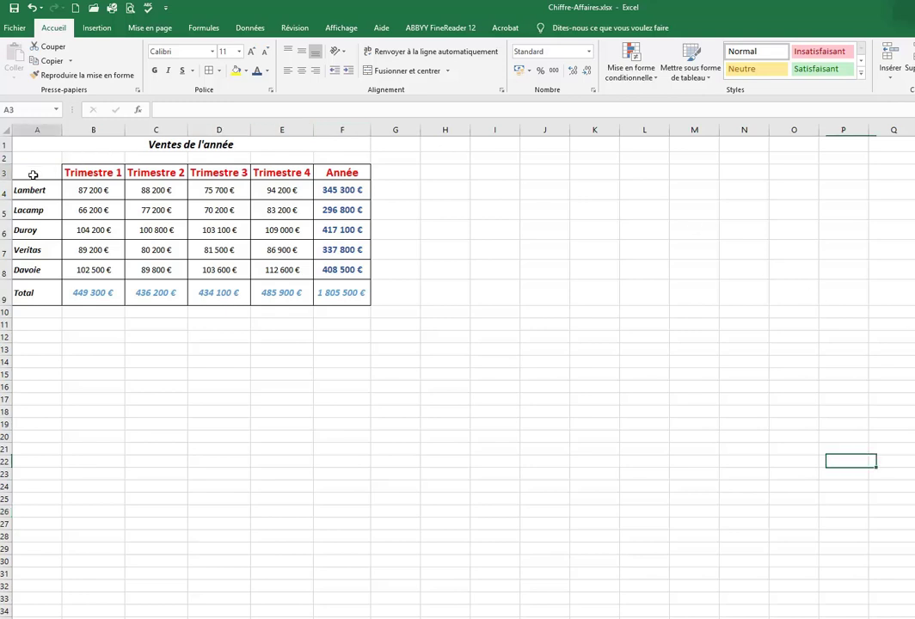
pyautogui.moveTo(33, 174); pyautogui.dragTo(34, 172)
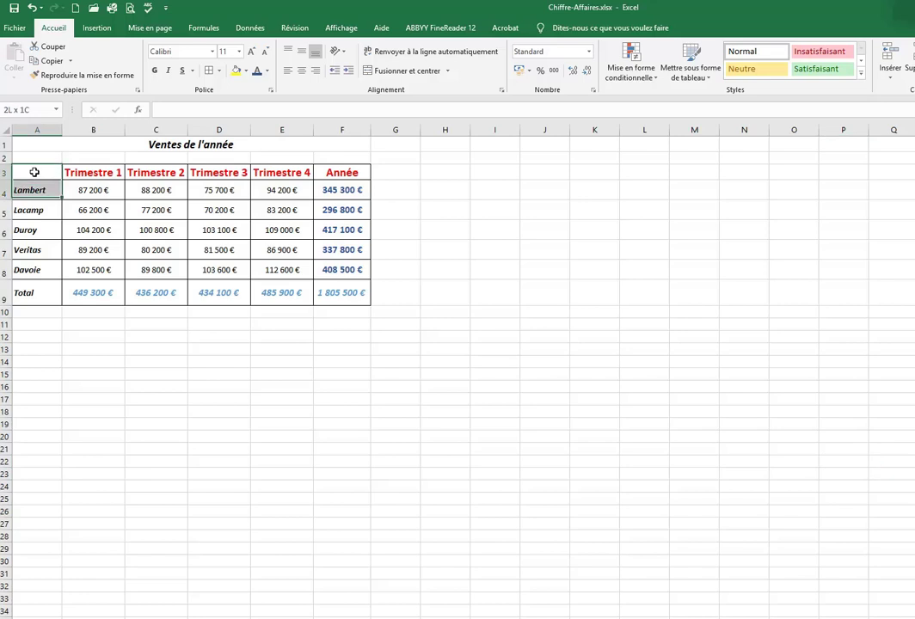
pyautogui.moveTo(35, 172); pyautogui.dragTo(276, 268)
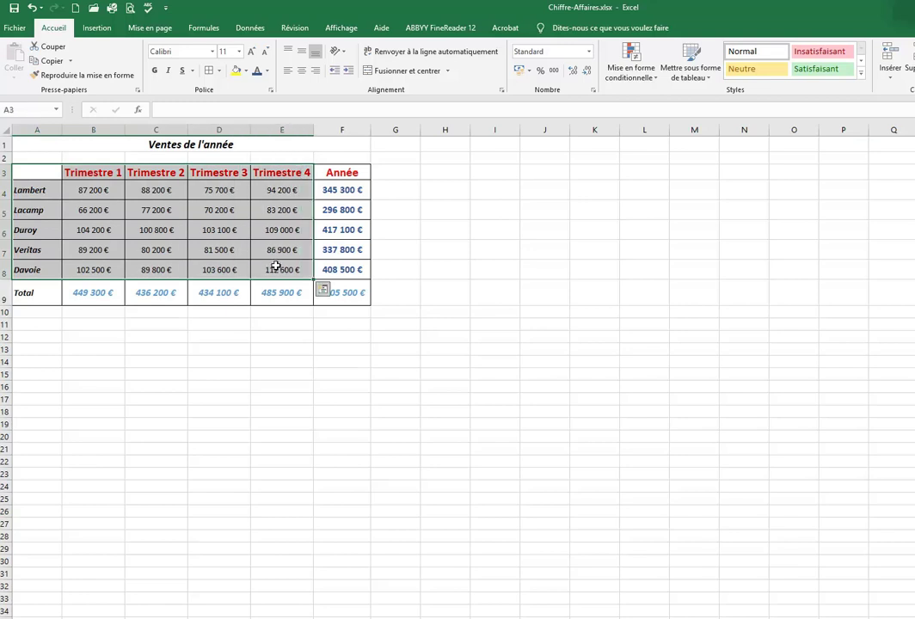
# Preview the charts that Quick Analysis suggests for the selected sales data
pyautogui.click(322, 290)
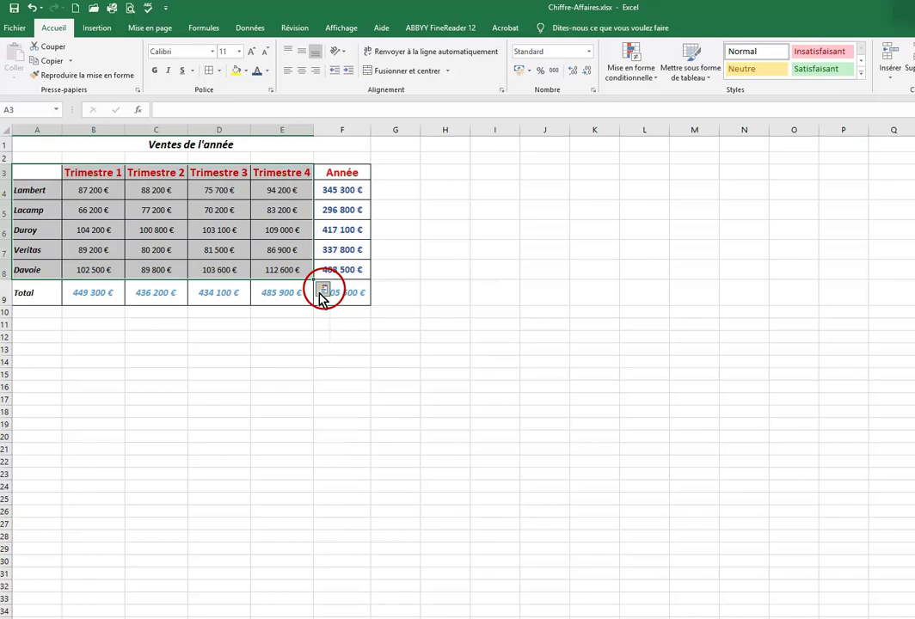
pyautogui.click(324, 292)
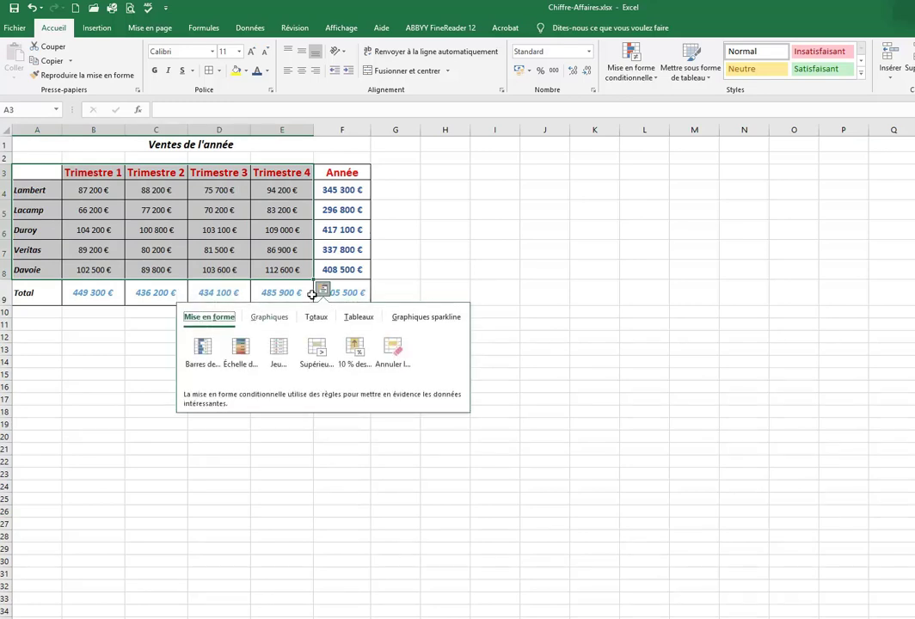
pyautogui.click(272, 319)
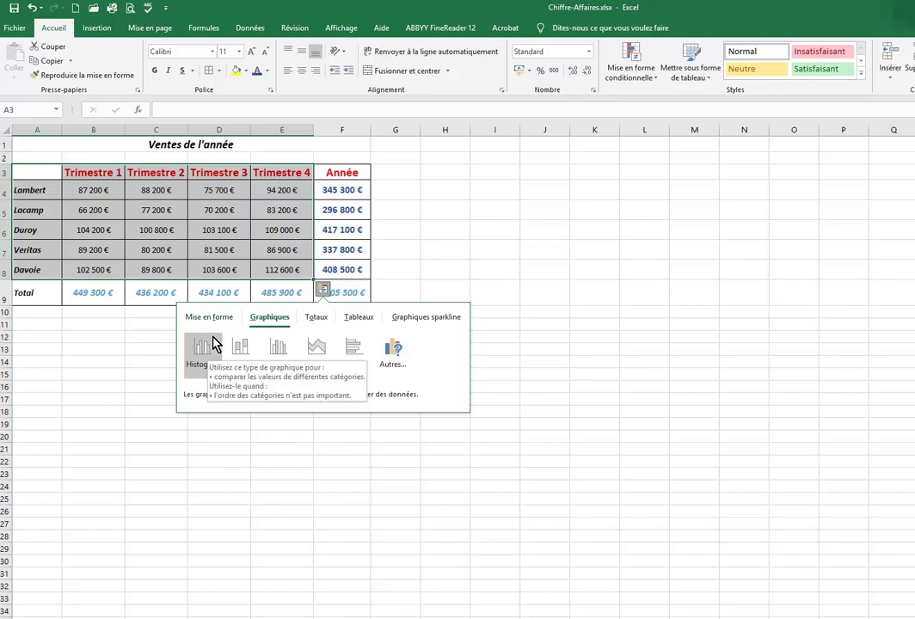
pyautogui.moveTo(206, 353)
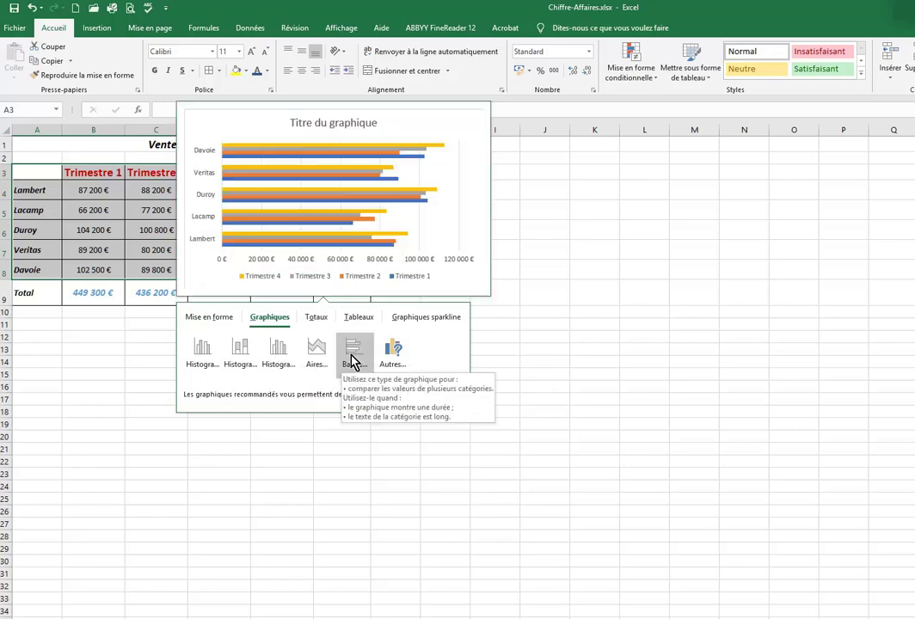
# Browse further chart types for the selection, including Aires empilées, Courbe and Secteurs, without inserting one
pyautogui.click(392, 359)
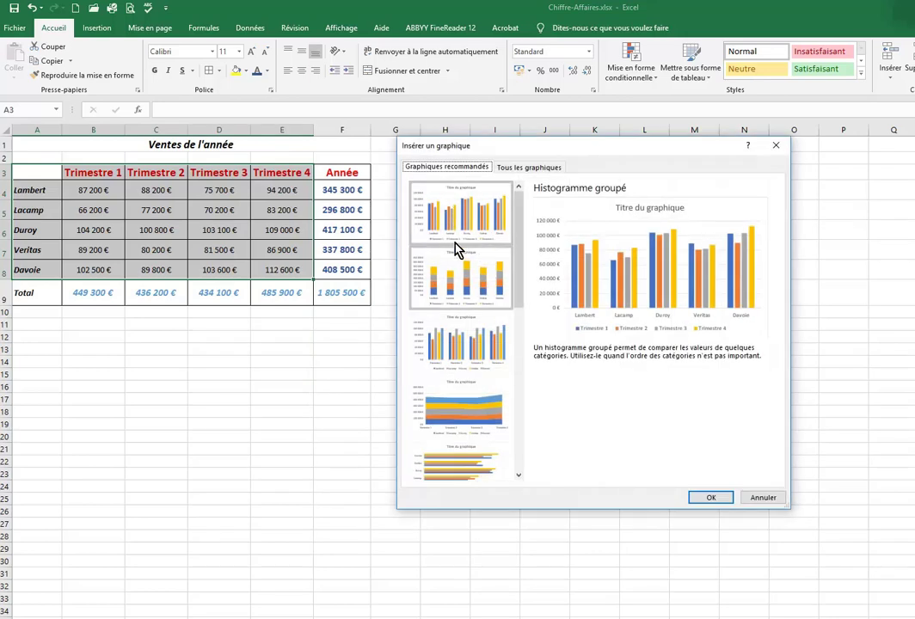
pyautogui.click(464, 268)
pyautogui.click(468, 348)
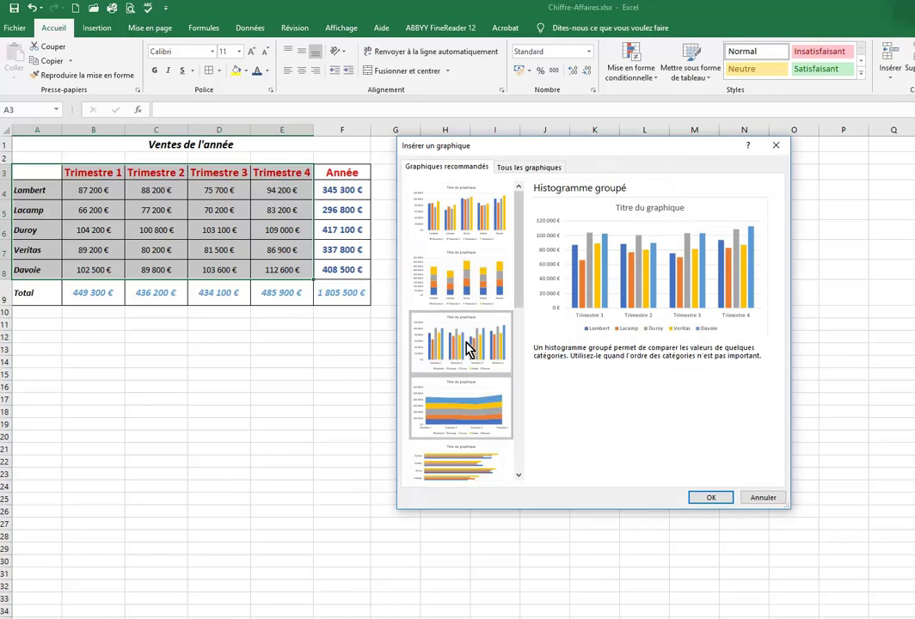
pyautogui.click(477, 404)
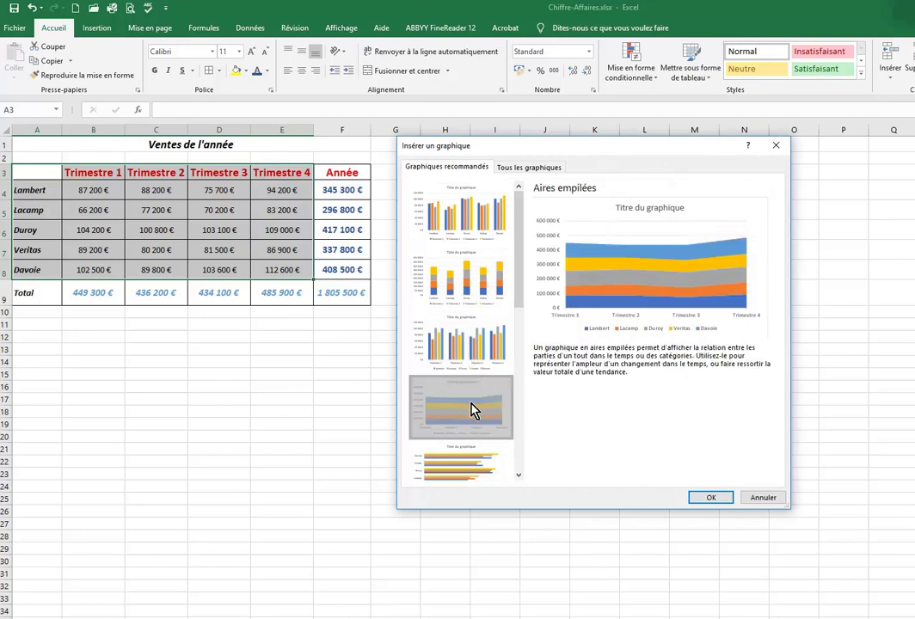
pyautogui.click(511, 171)
pyautogui.click(435, 233)
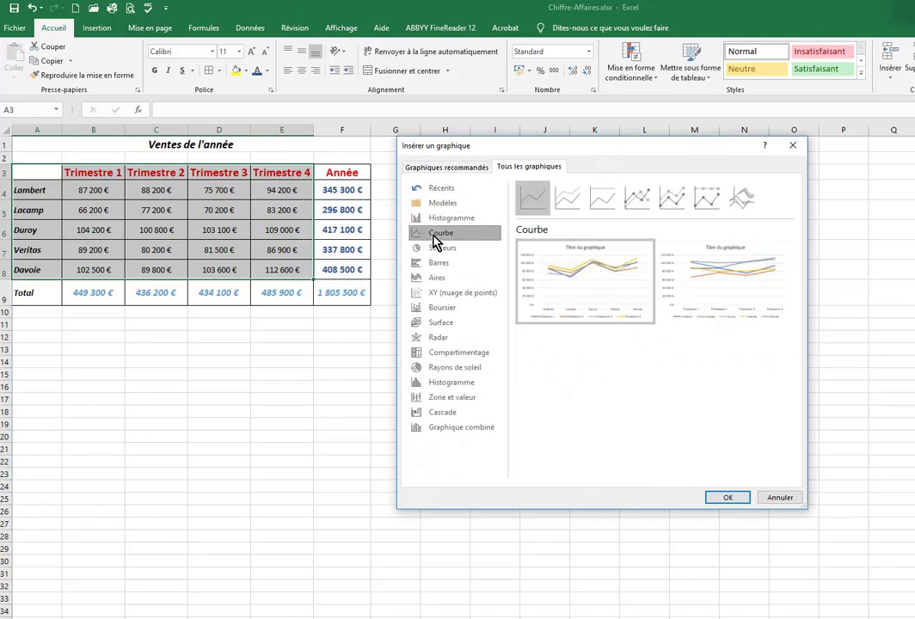
pyautogui.click(436, 248)
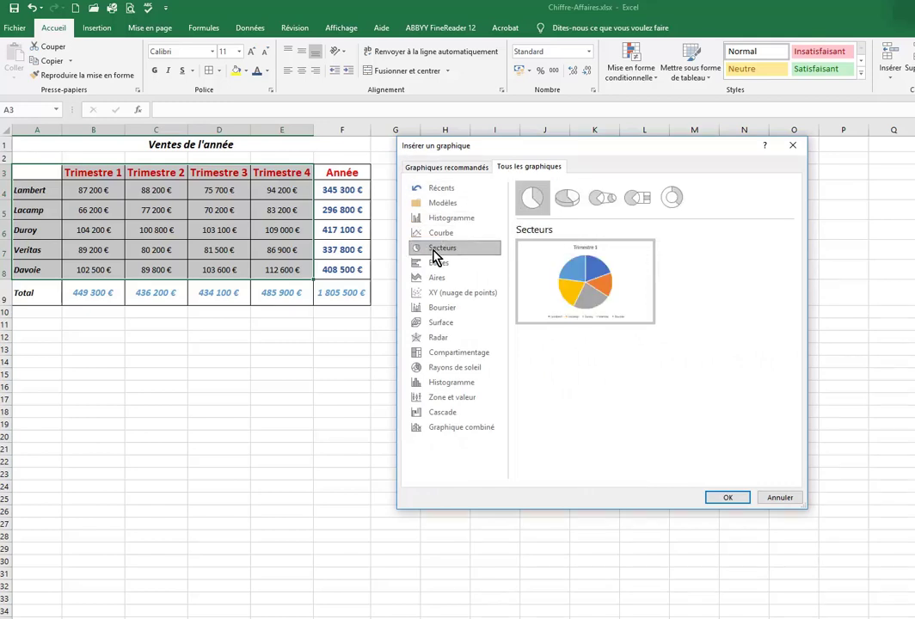
pyautogui.click(783, 497)
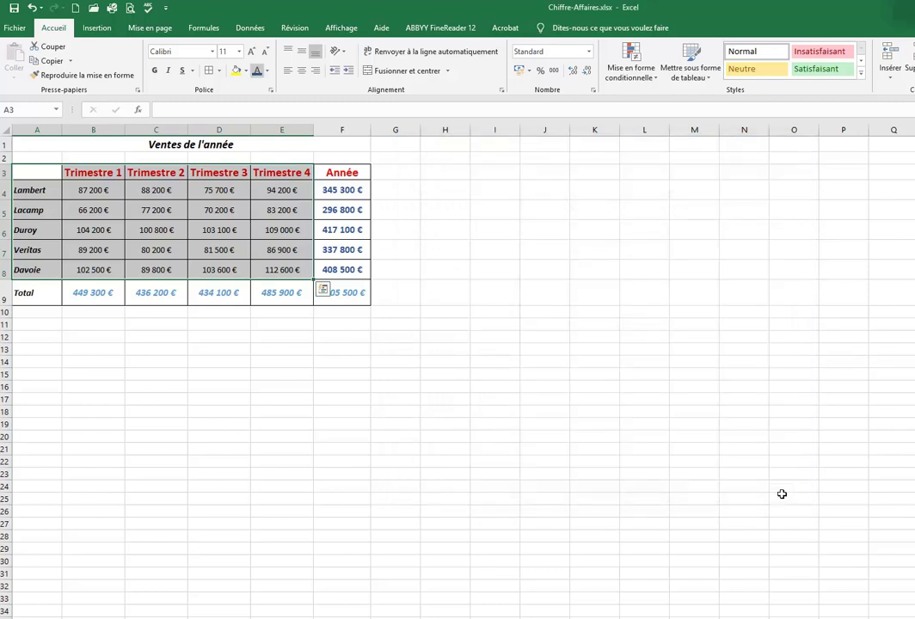
# Review the recommended charts and the complete list of chart types from the Insertion commands, without inserting a chart
pyautogui.click(97, 30)
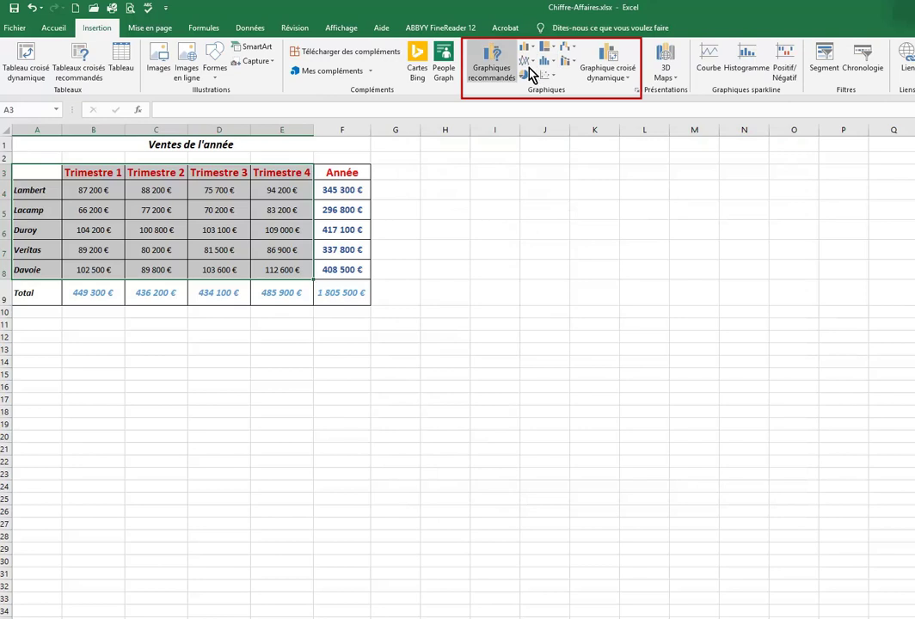
pyautogui.click(491, 69)
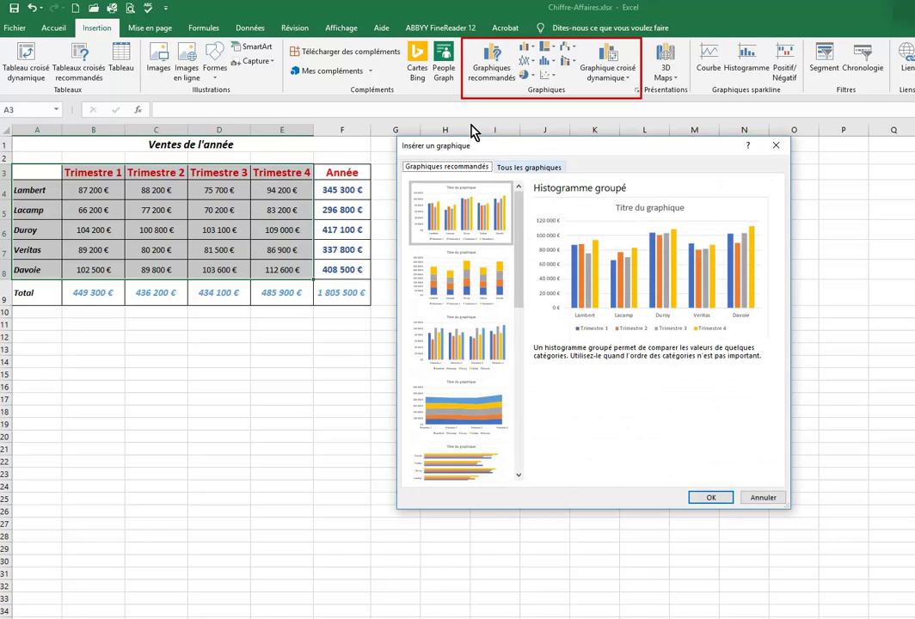
pyautogui.click(514, 167)
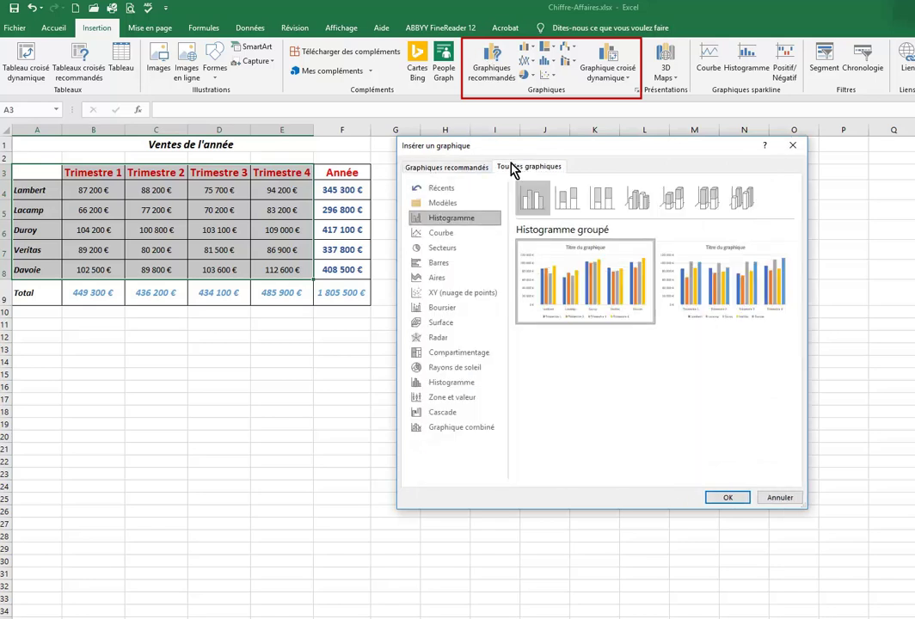
pyautogui.click(779, 497)
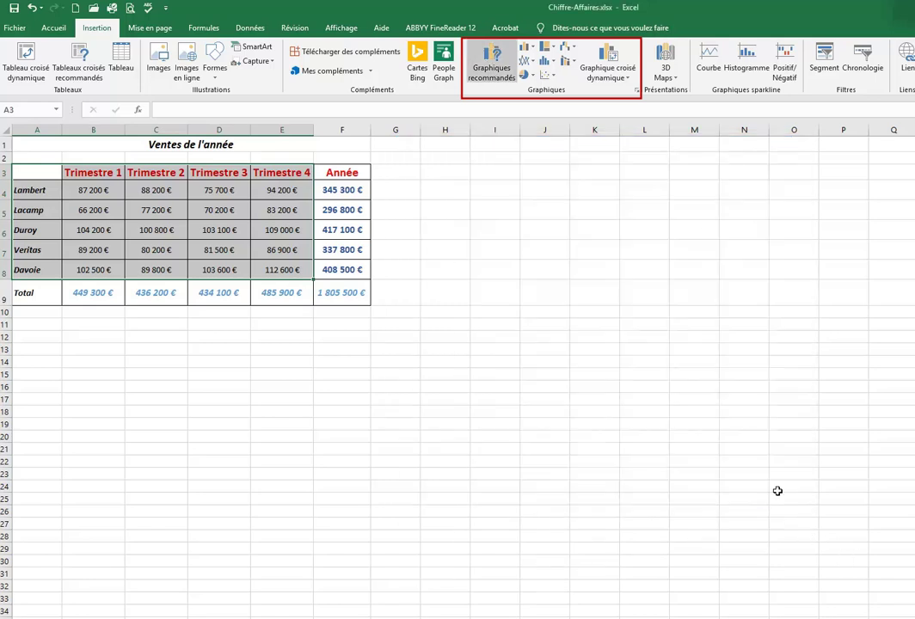
# Insert a 2D clustered column chart from the selected range A3:E8
pyautogui.click(533, 50)
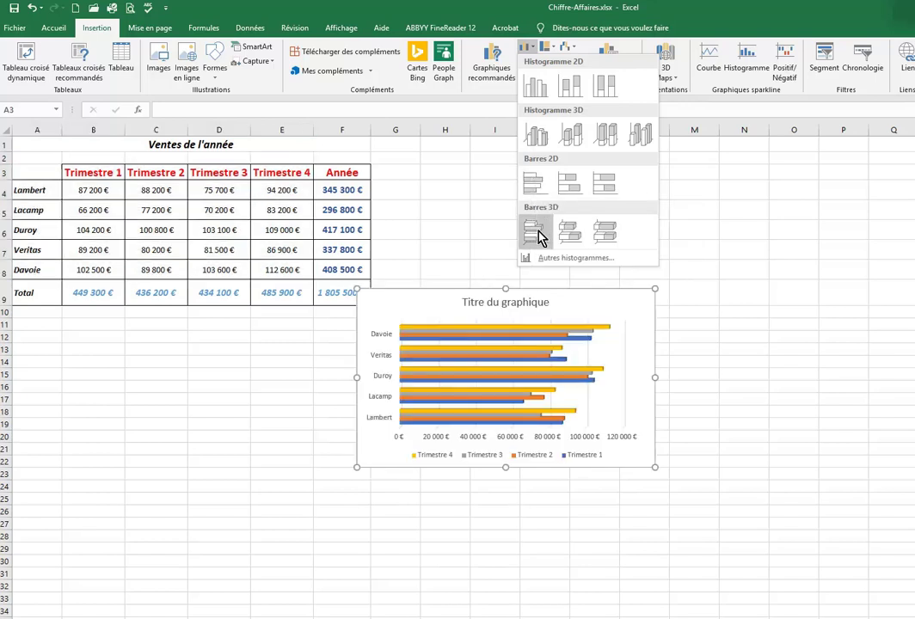
pyautogui.click(533, 89)
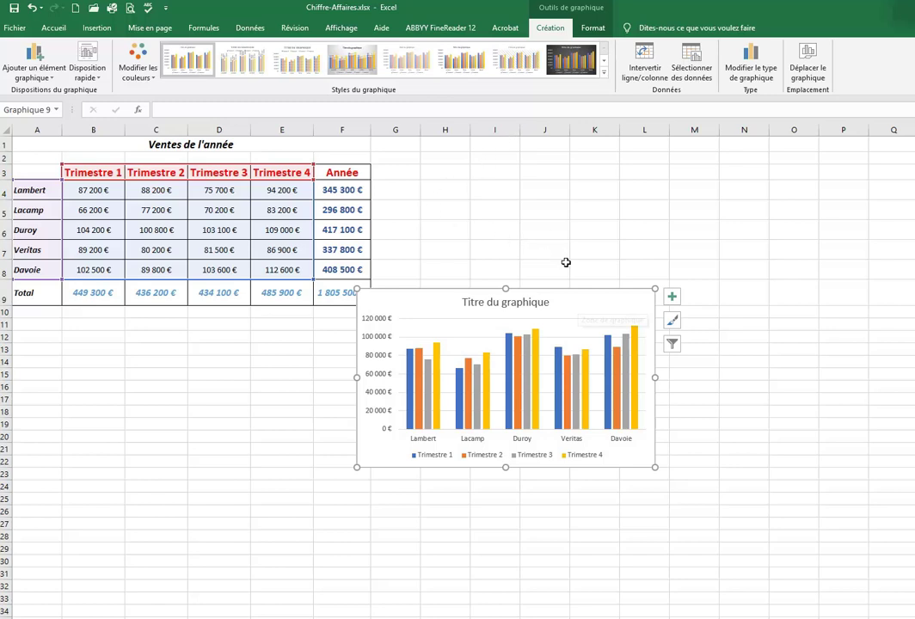
# Move the chart below the table and enlarge it to cover about B11:I32
pyautogui.click(578, 302)
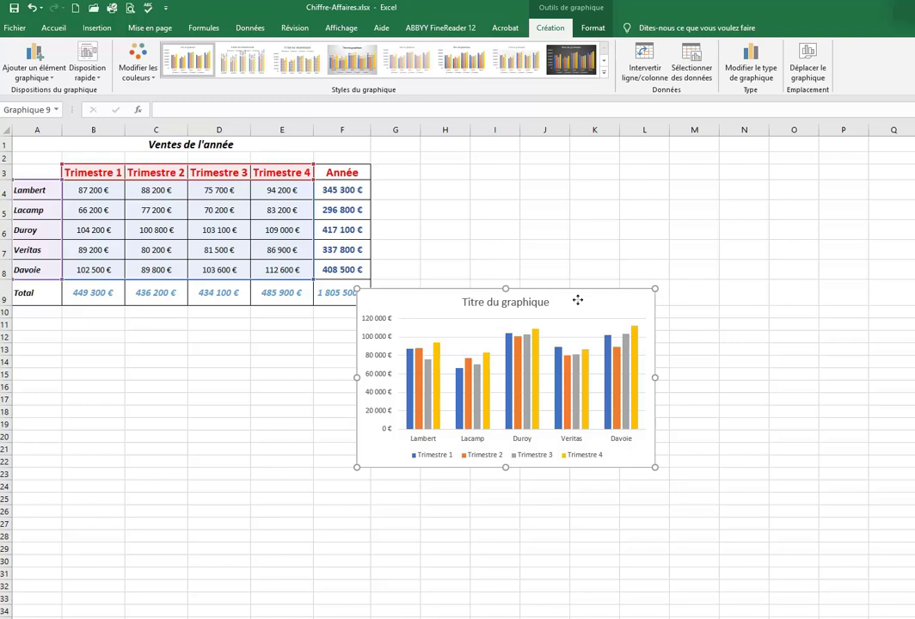
pyautogui.moveTo(578, 300); pyautogui.dragTo(284, 331)
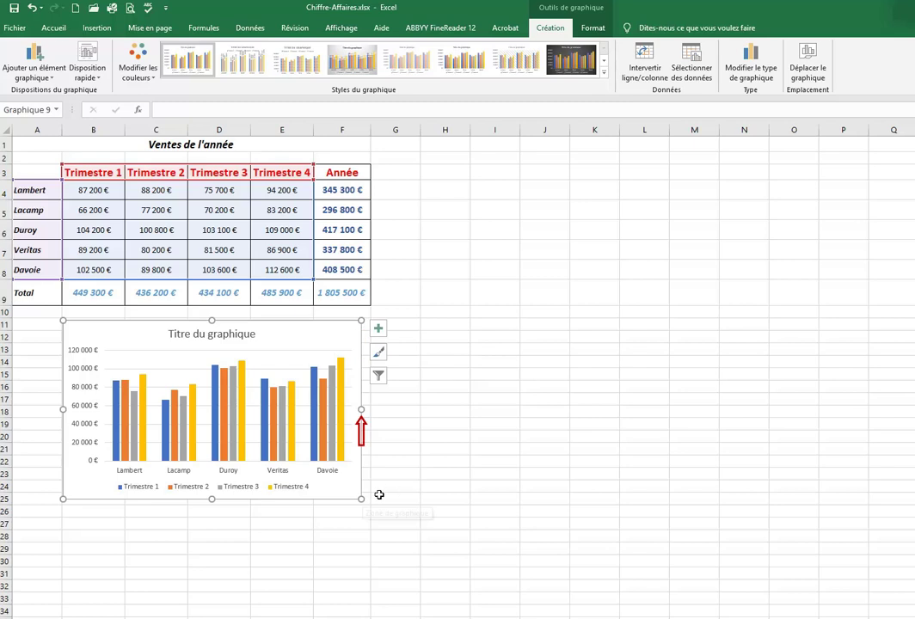
pyautogui.moveTo(361, 498); pyautogui.dragTo(518, 593)
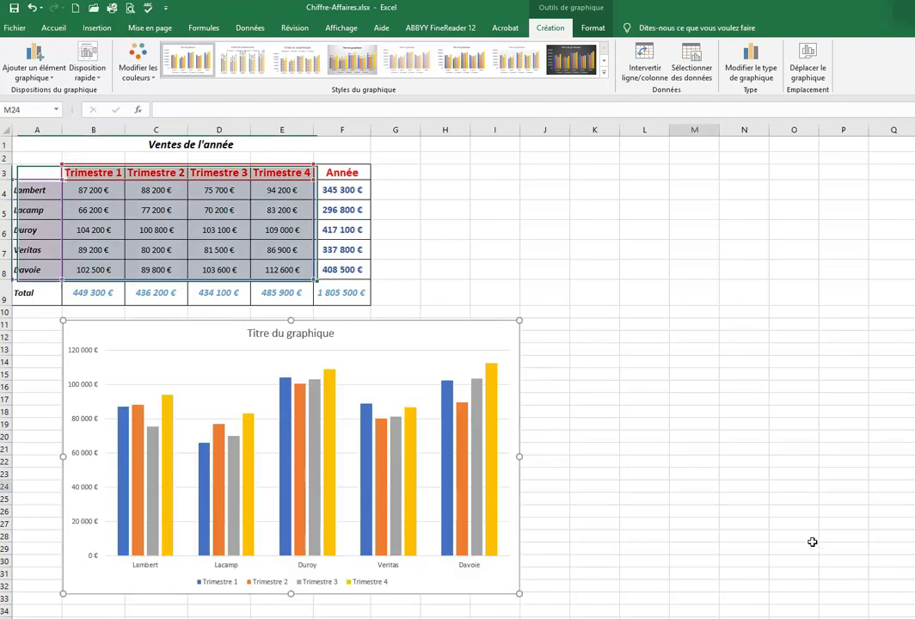
pyautogui.click(687, 491)
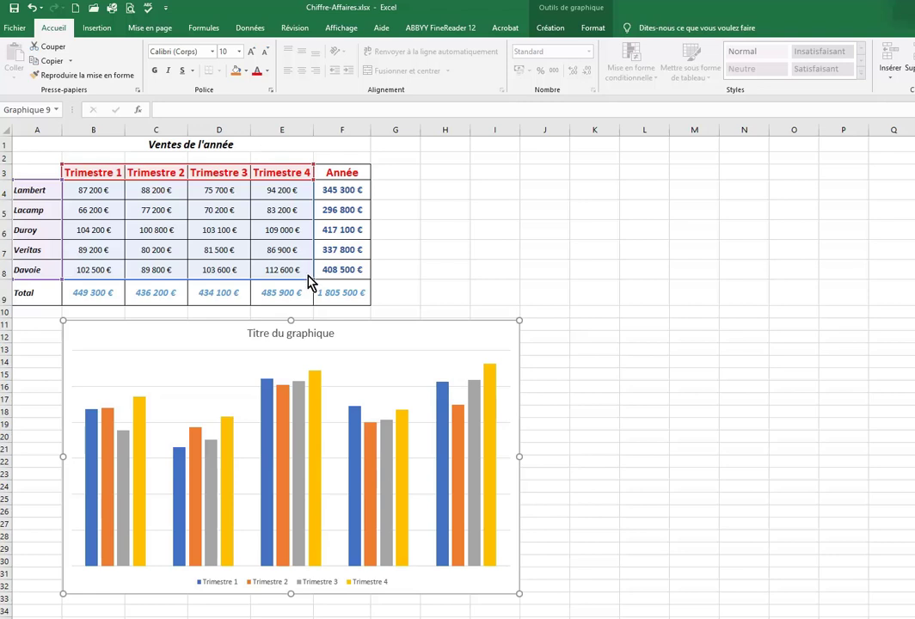
# Try leaving row 8 and then the Trimestre 4 column out of the chart's data range, restoring the full range each time
pyautogui.moveTo(313, 279); pyautogui.dragTo(312, 266)
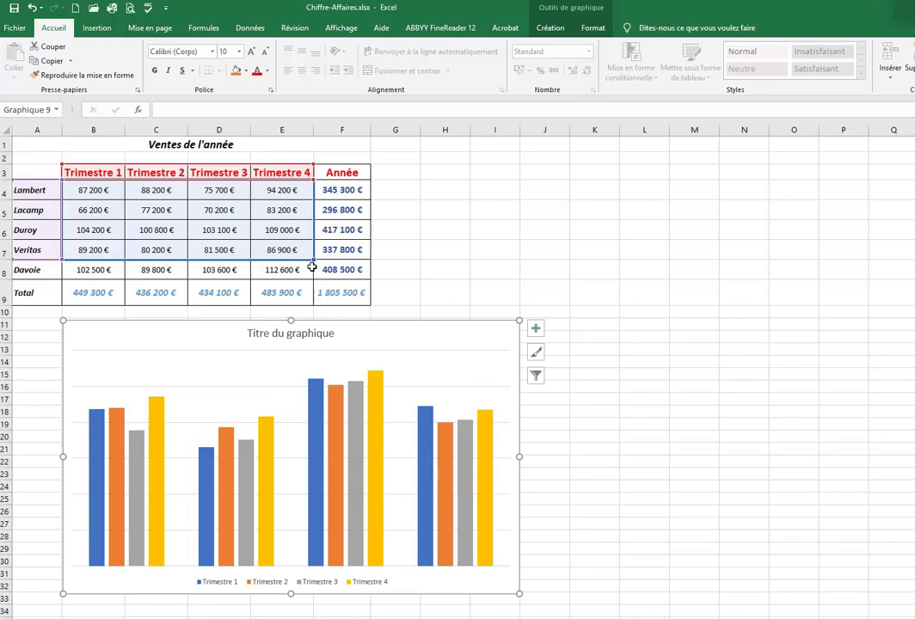
pyautogui.moveTo(313, 259); pyautogui.dragTo(306, 272)
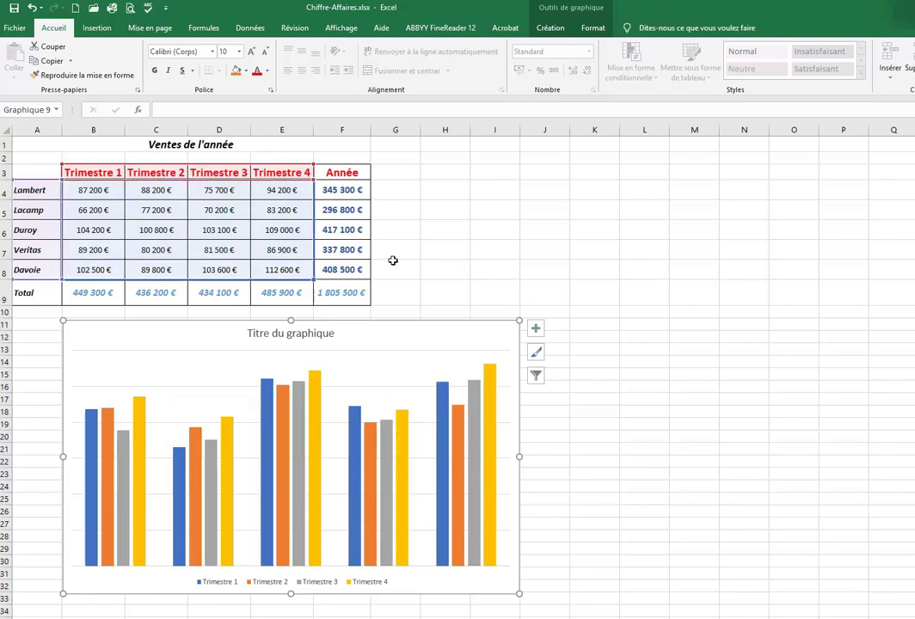
pyautogui.moveTo(314, 280); pyautogui.dragTo(311, 280)
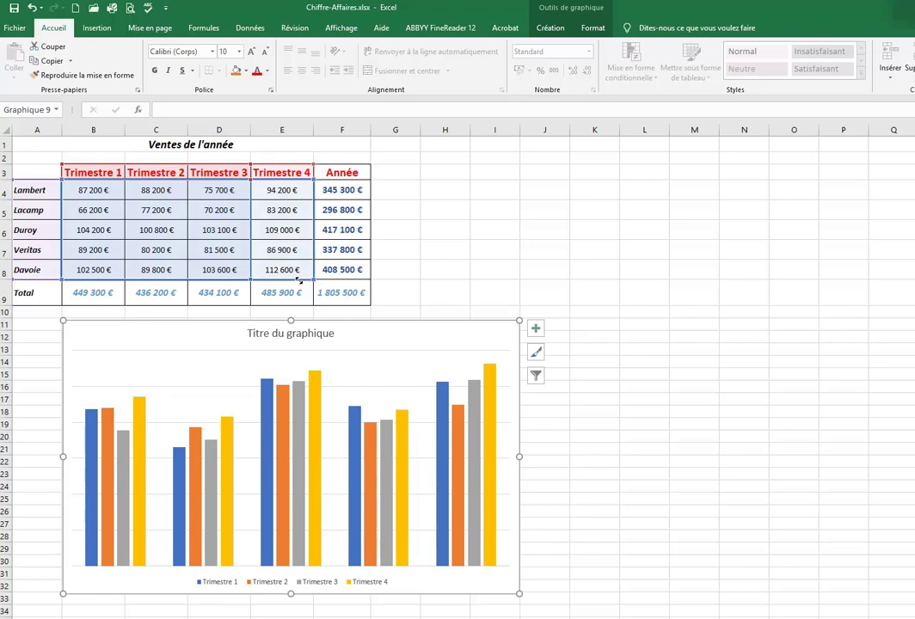
pyautogui.moveTo(289, 282); pyautogui.dragTo(265, 287)
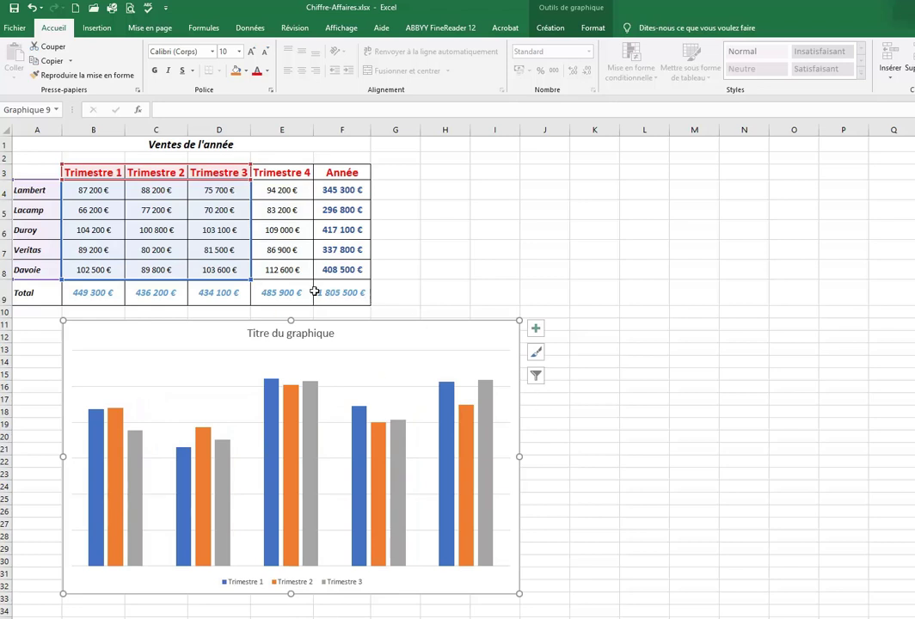
pyautogui.moveTo(251, 281); pyautogui.dragTo(296, 282)
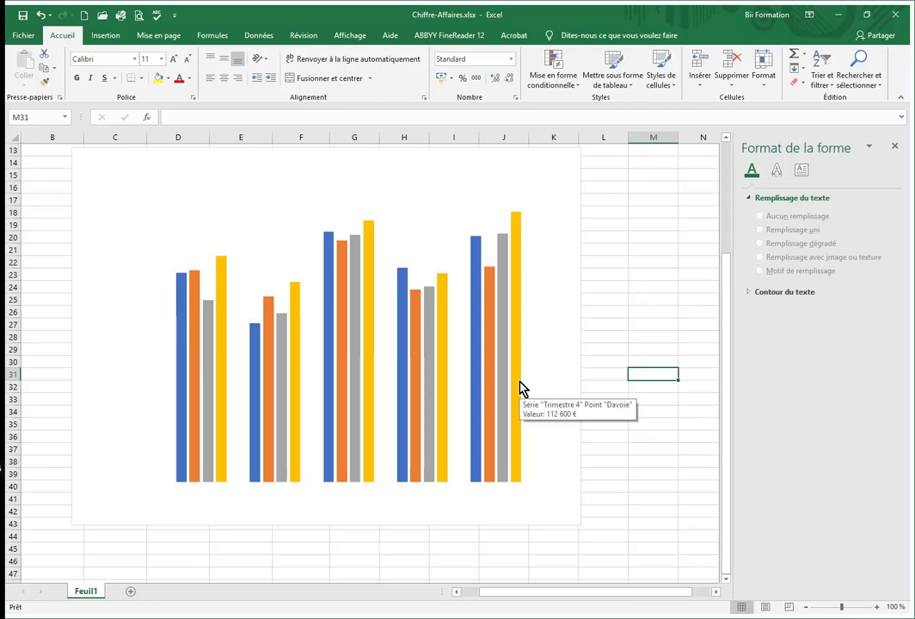
# Review the available chart elements and the chart design and format commands for the sales chart, without changing it
pyautogui.scroll(1, 519, 388)
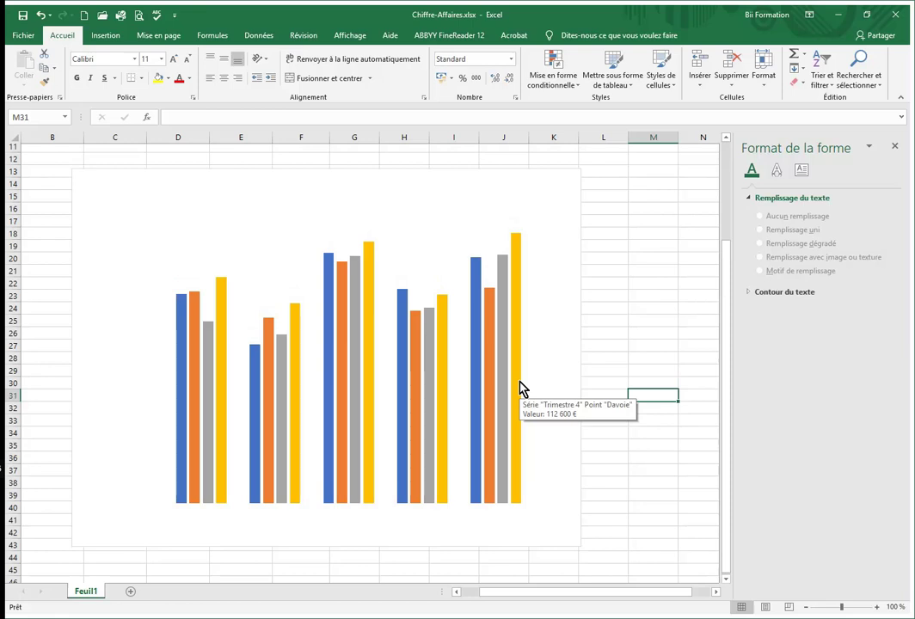
pyautogui.scroll(1, 519, 388)
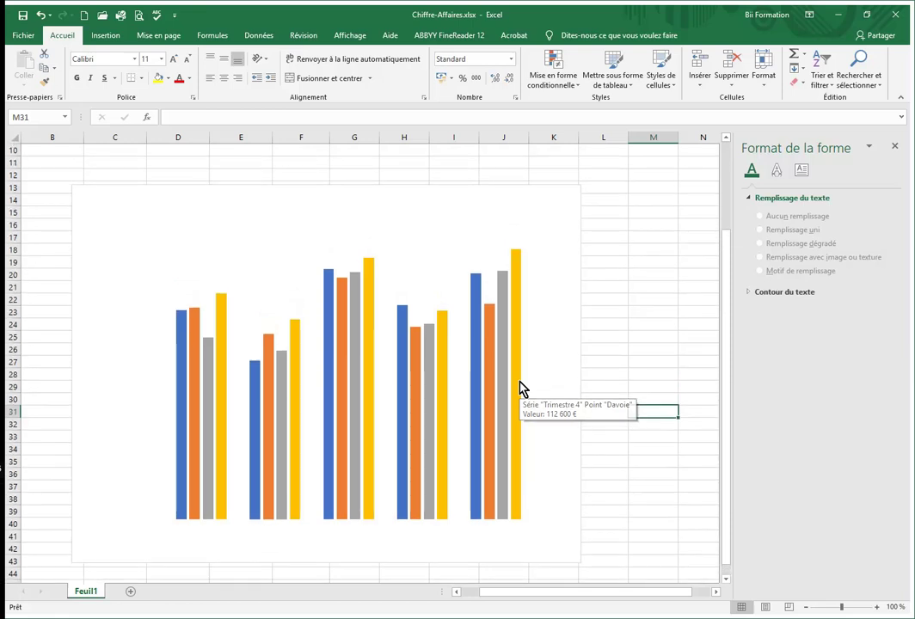
pyautogui.click(515, 230)
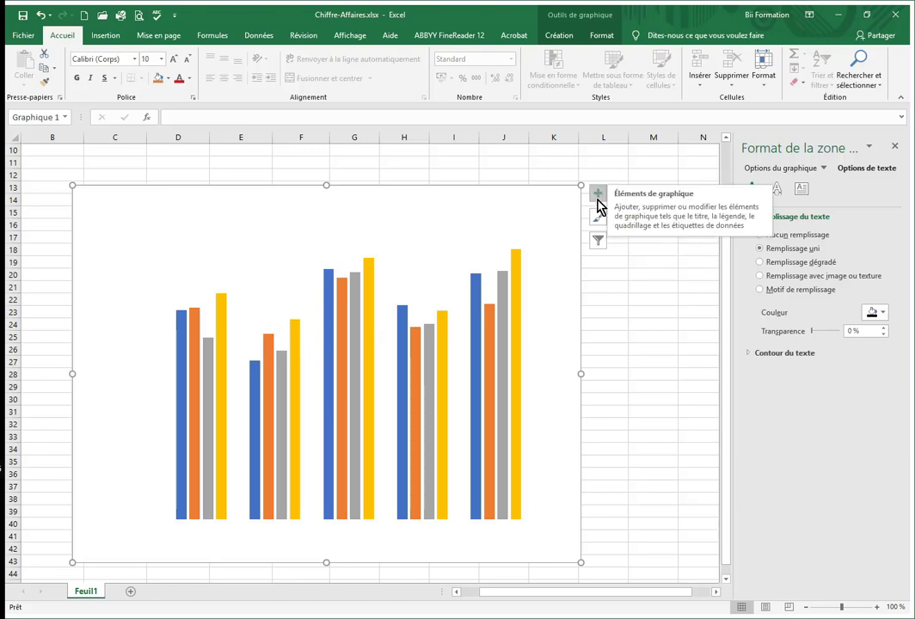
pyautogui.click(598, 200)
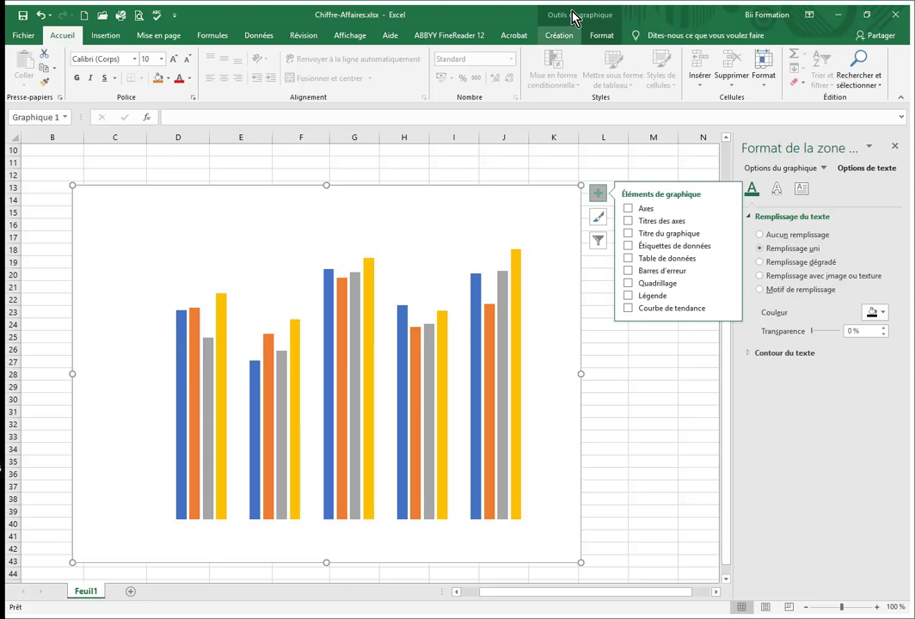
pyautogui.click(557, 38)
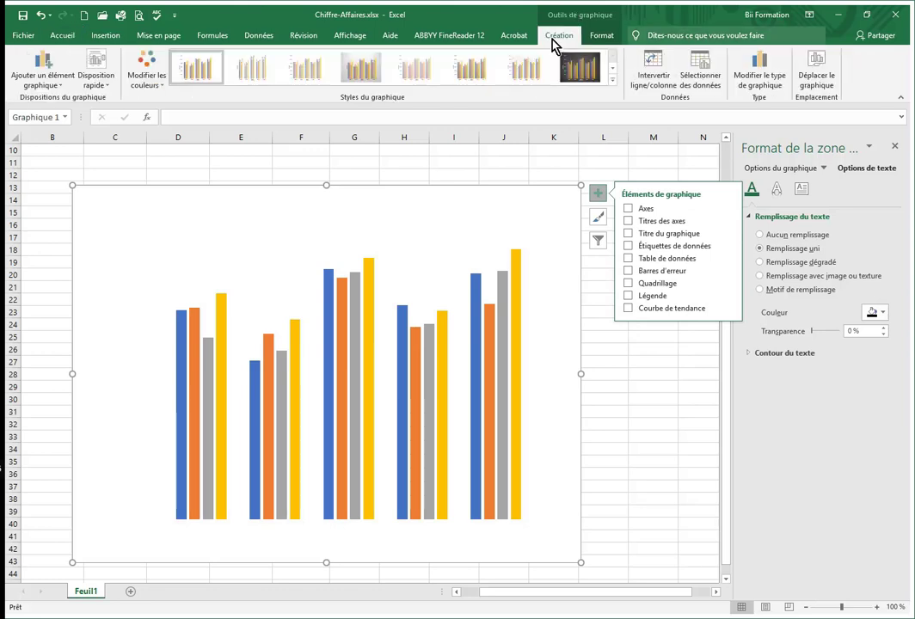
pyautogui.click(602, 38)
pyautogui.click(554, 37)
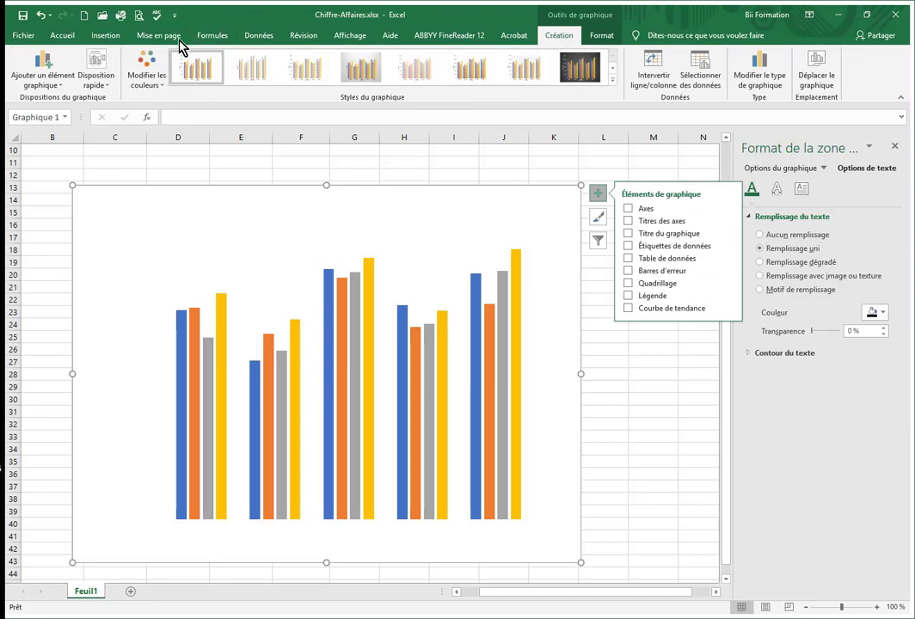
pyautogui.click(39, 84)
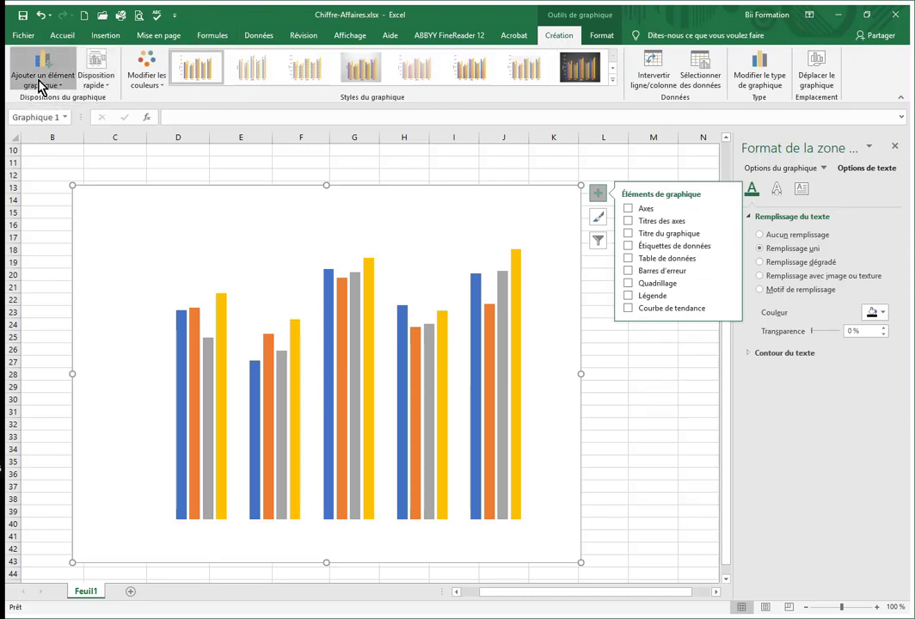
pyautogui.click(39, 84)
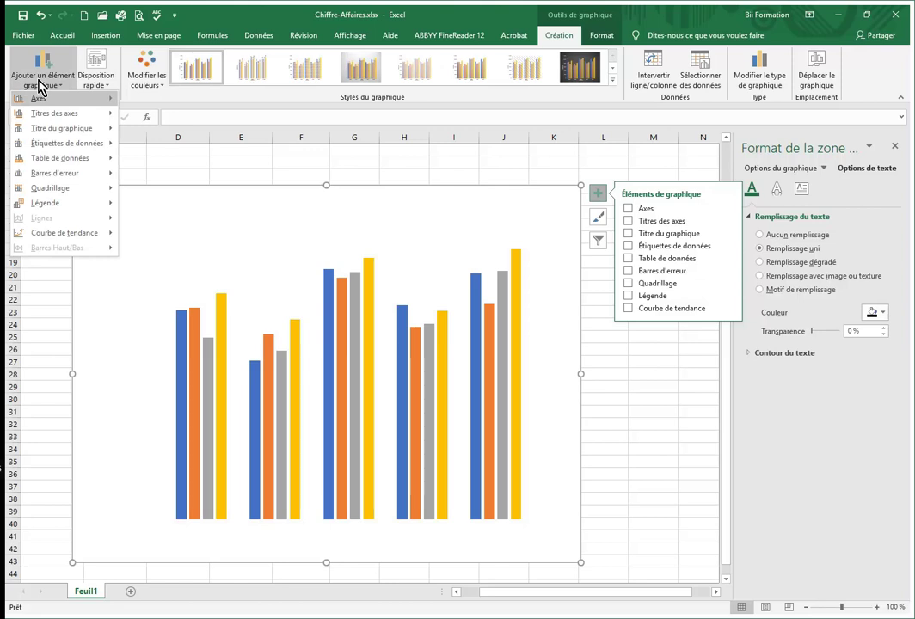
pyautogui.click(196, 232)
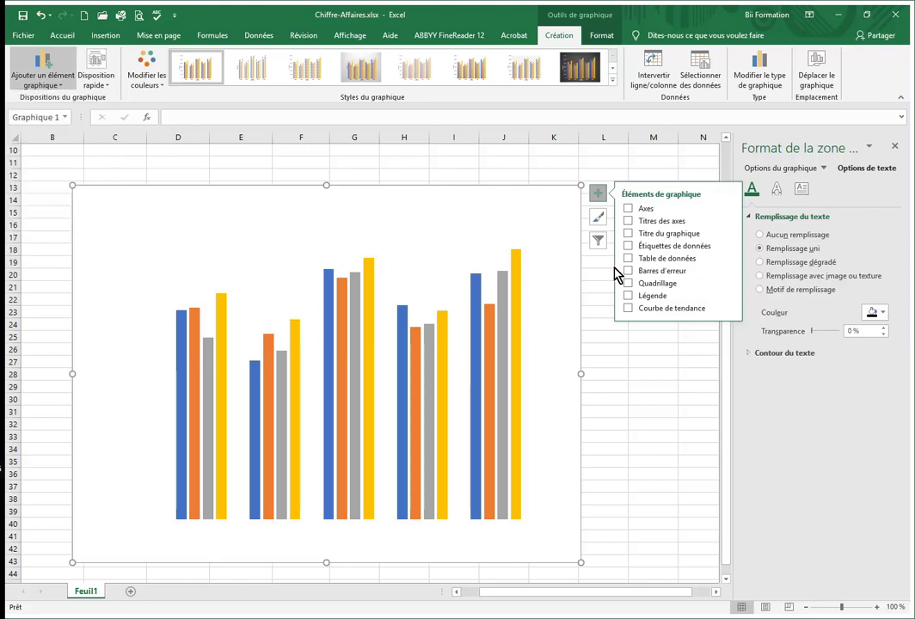
# Display the primary horizontal and vertical axes on the chart, and add a title placeholder to both axes
pyautogui.click(692, 210)
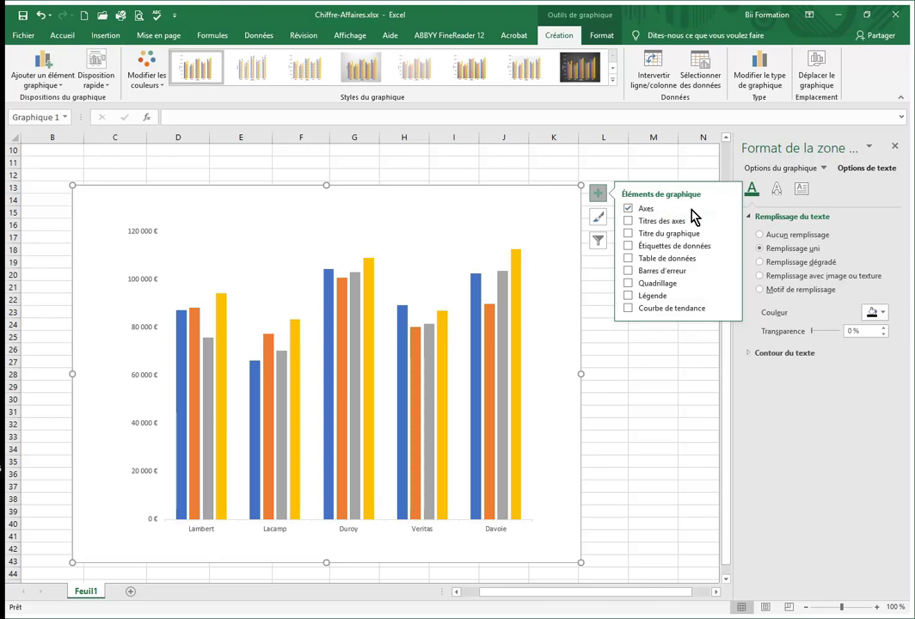
pyautogui.click(728, 213)
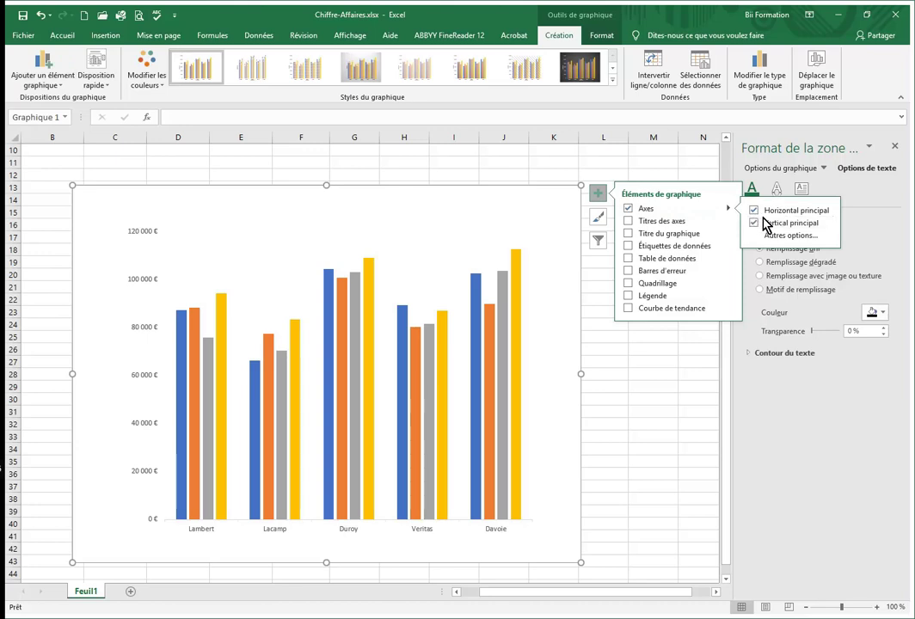
pyautogui.click(628, 223)
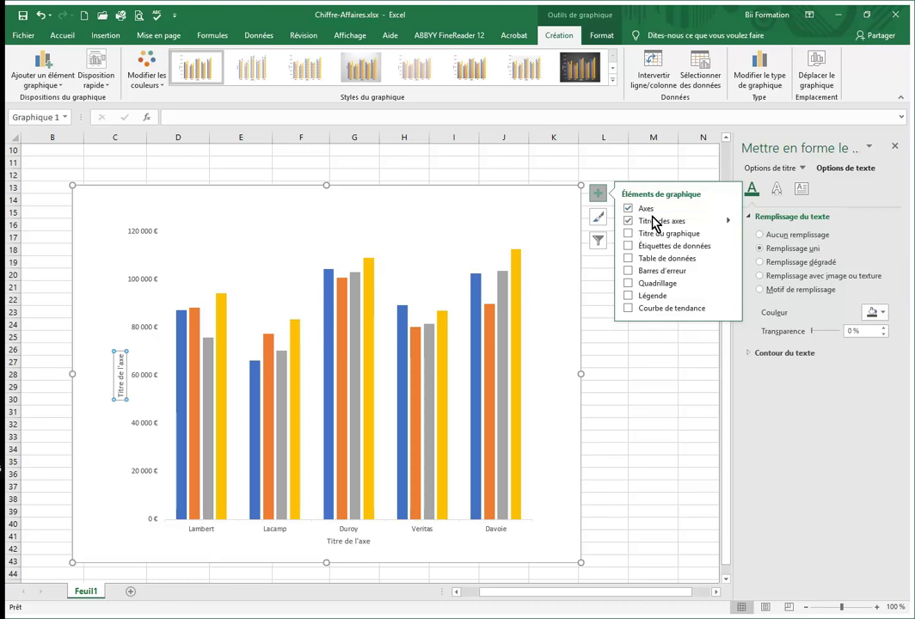
pyautogui.click(730, 224)
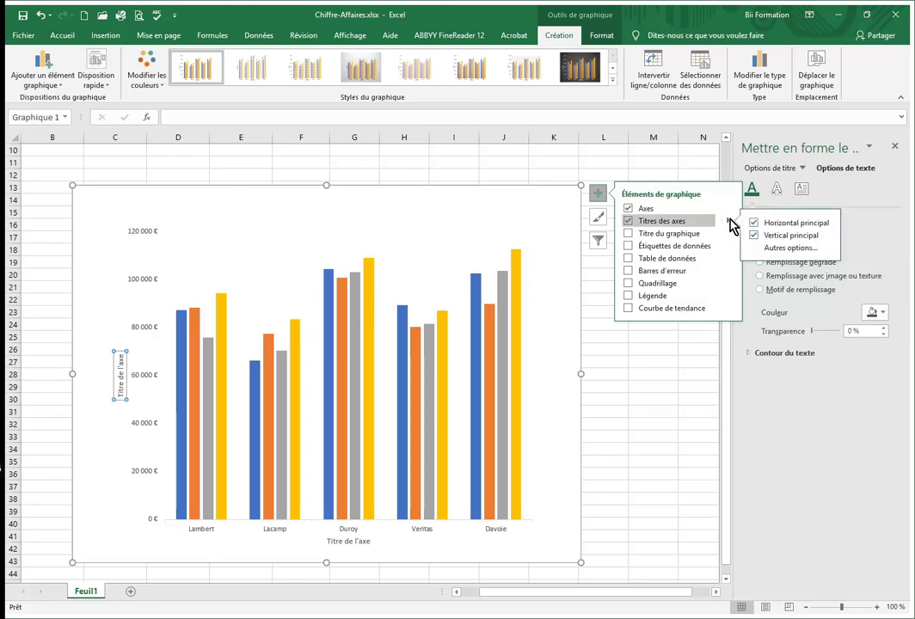
# Add a chart title positioned above the chart
pyautogui.click(633, 234)
pyautogui.click(629, 234)
pyautogui.click(689, 233)
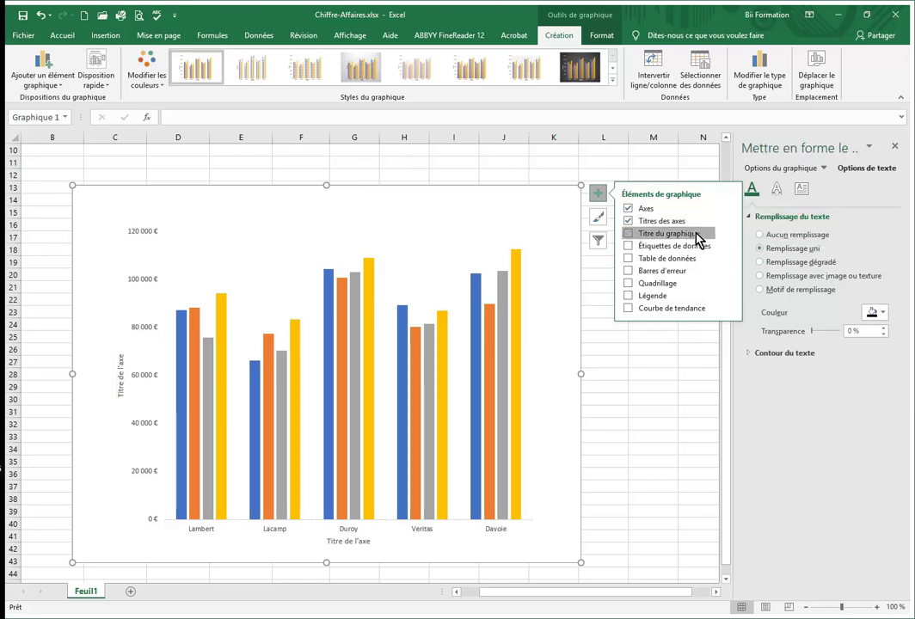
pyautogui.click(691, 236)
pyautogui.click(728, 236)
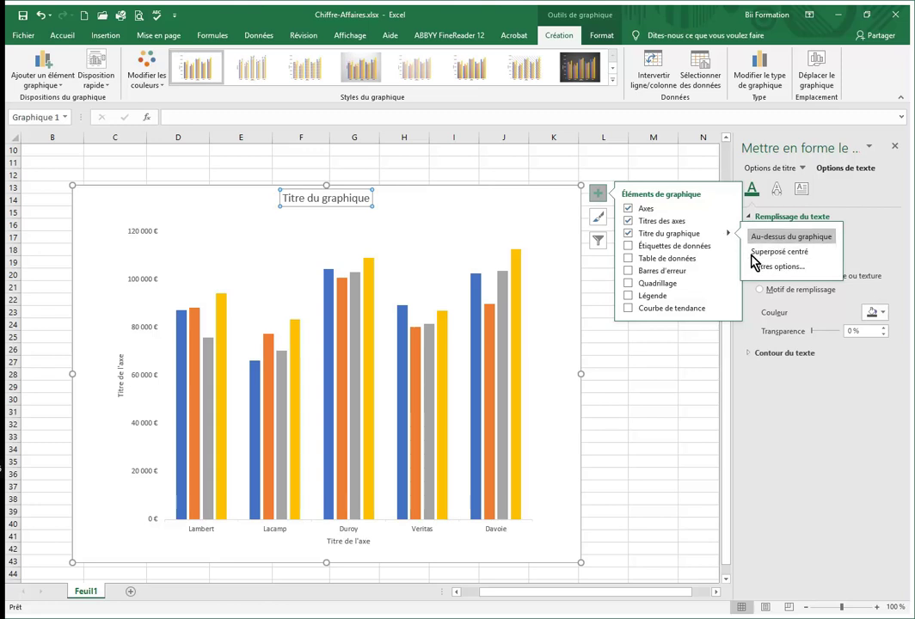
# Try showing data labels on the columns and then a data table under the chart, removing each one again
pyautogui.click(668, 248)
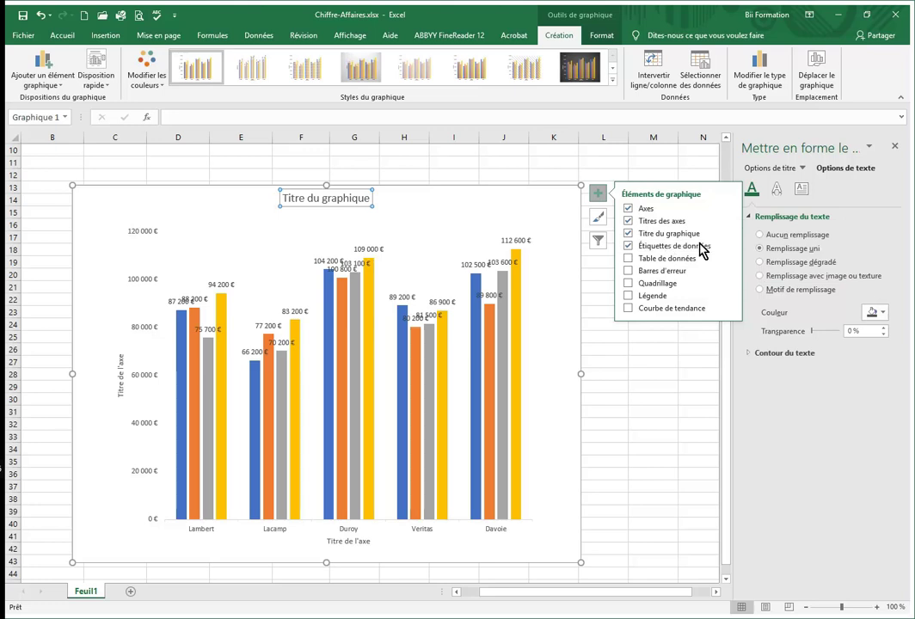
pyautogui.moveTo(727, 248)
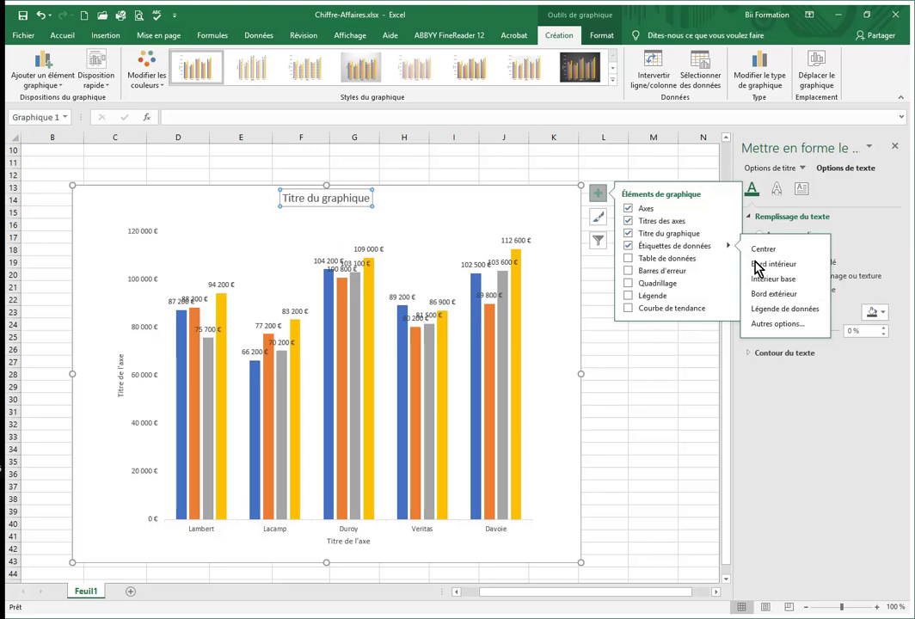
pyautogui.click(629, 246)
pyautogui.click(629, 258)
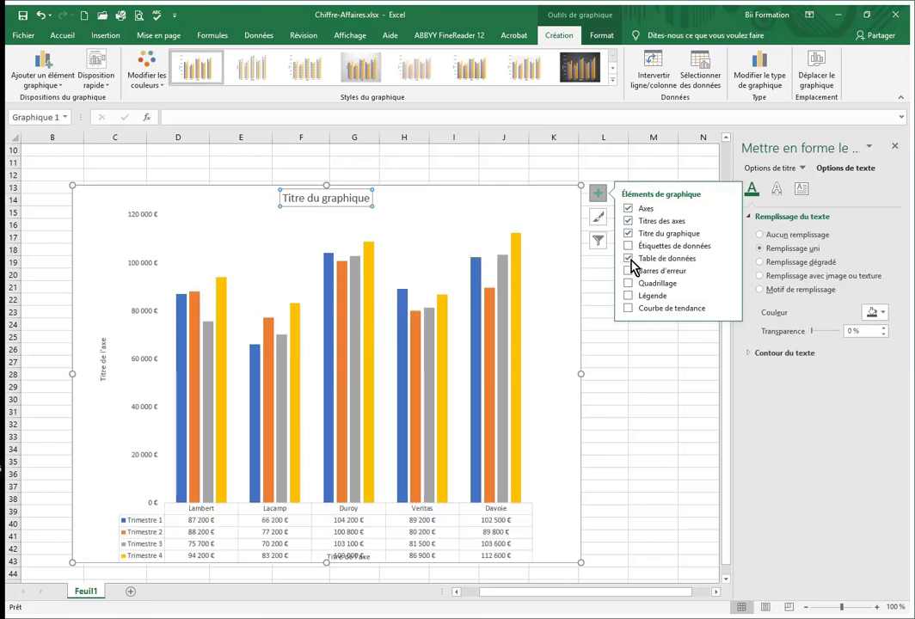
pyautogui.click(729, 260)
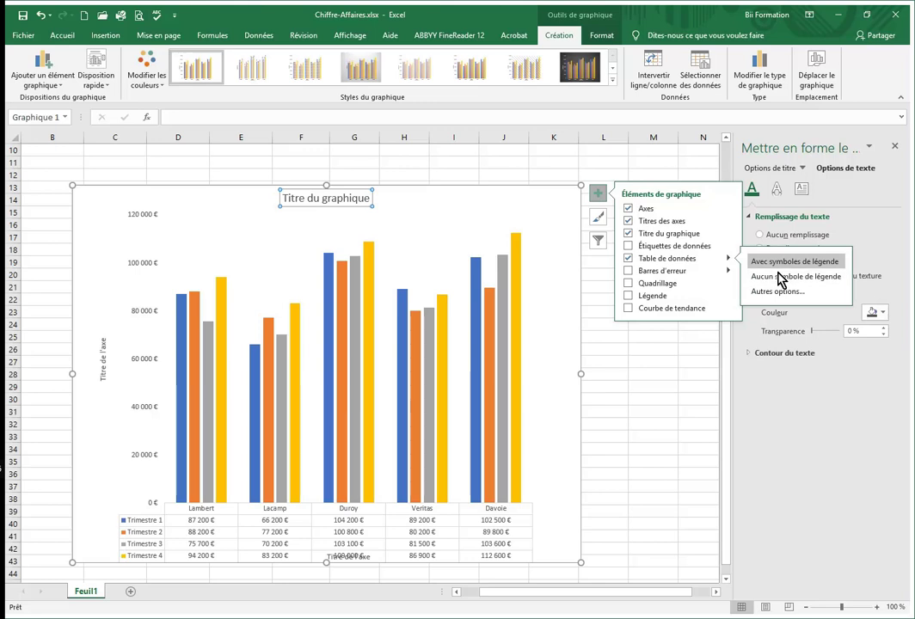
pyautogui.click(629, 260)
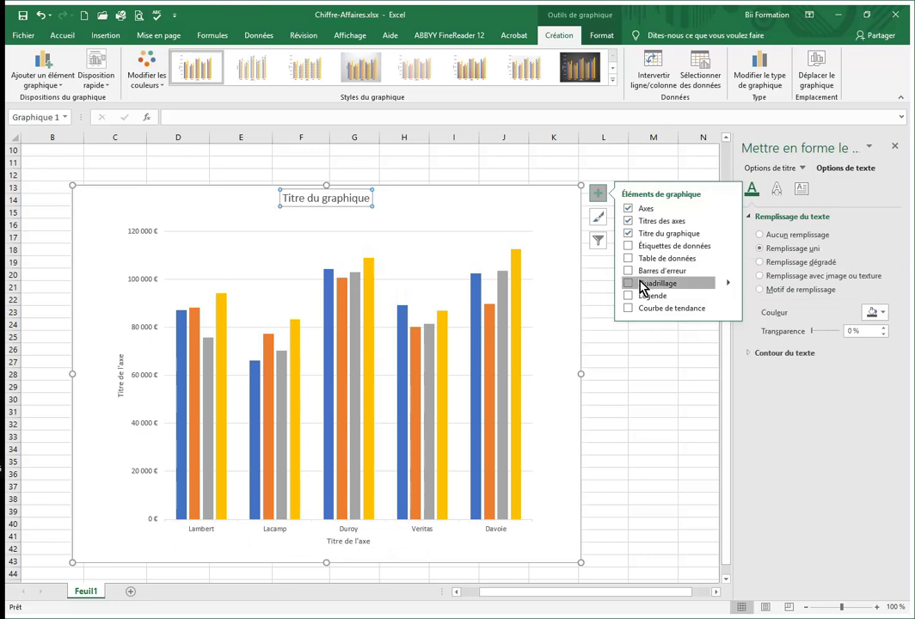
# Show the primary major horizontal gridlines and add a legend to the right of the columns
pyautogui.click(631, 284)
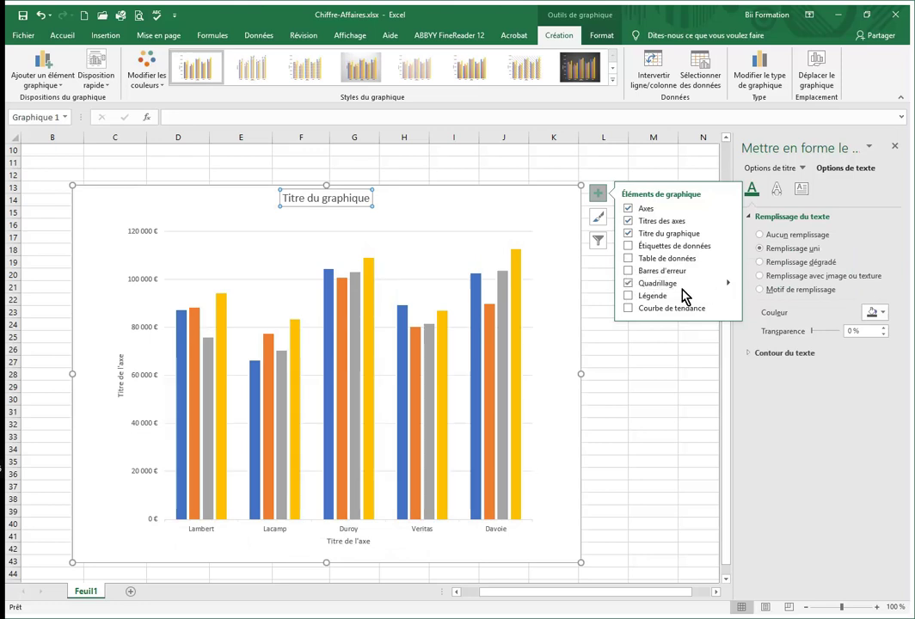
pyautogui.click(724, 284)
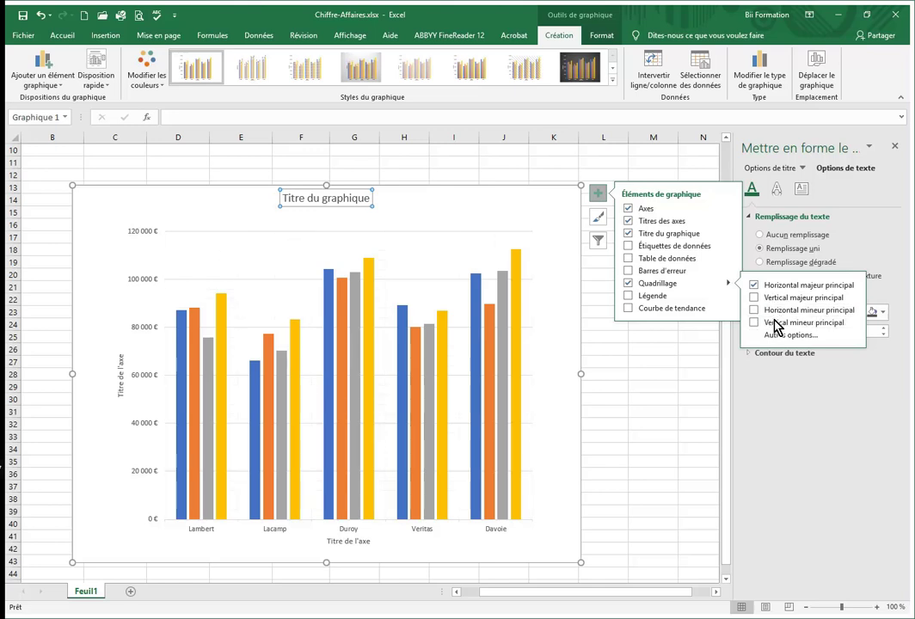
pyautogui.click(653, 298)
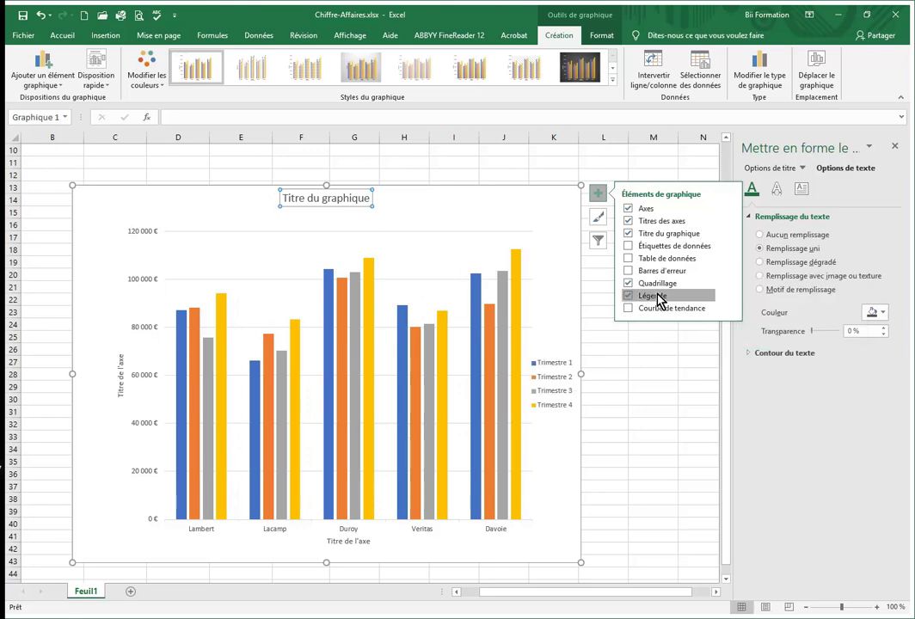
pyautogui.click(658, 298)
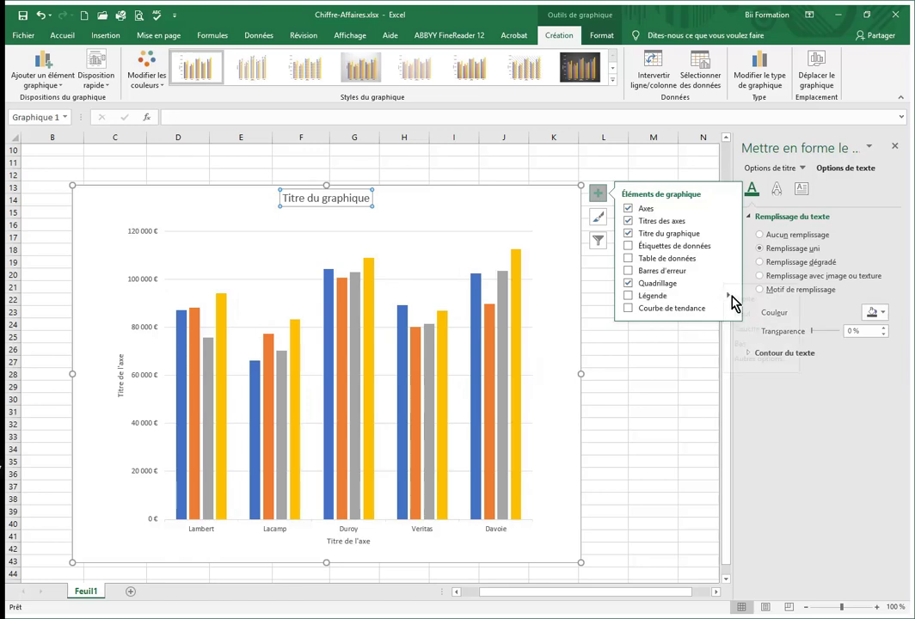
pyautogui.moveTo(729, 299)
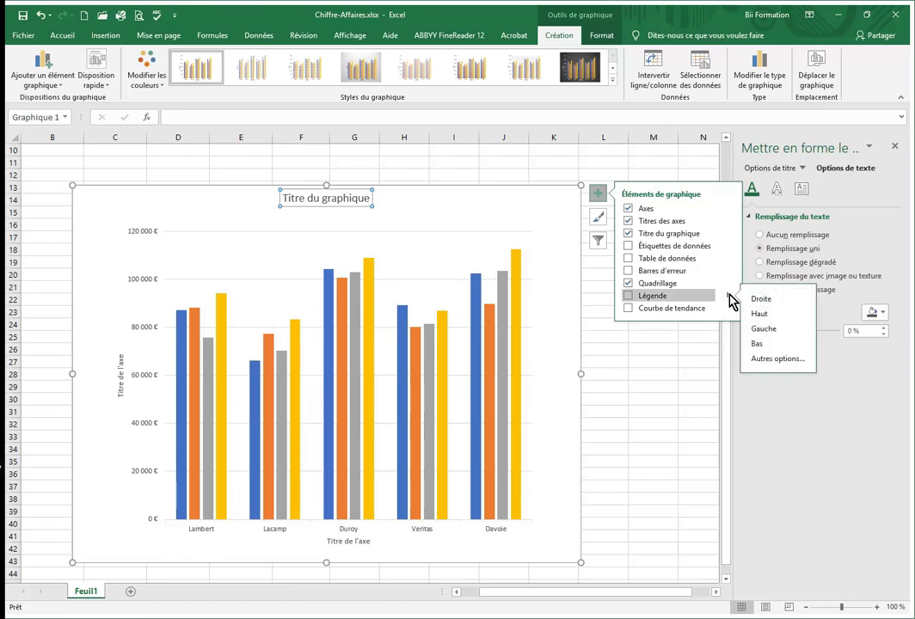
pyautogui.click(654, 299)
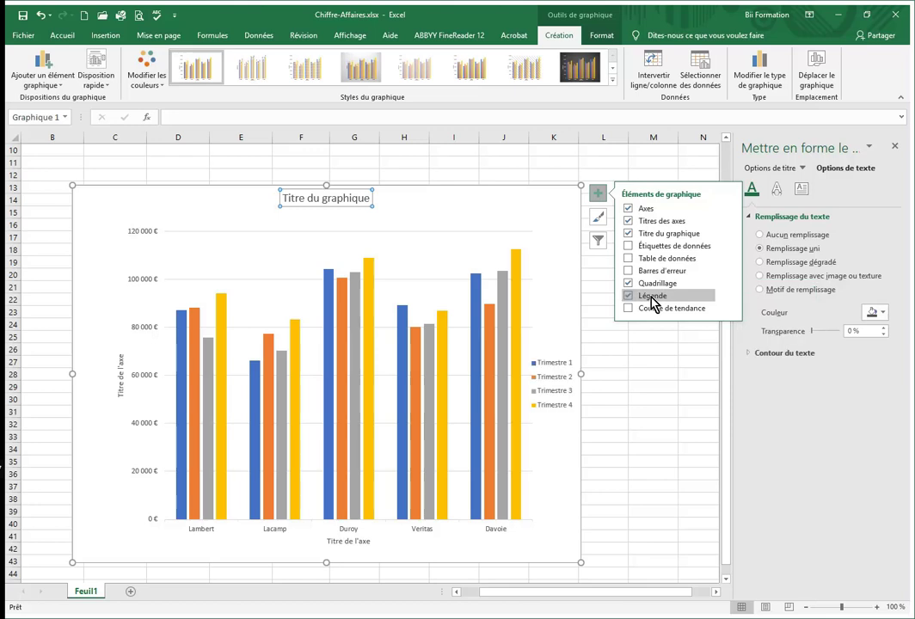
pyautogui.moveTo(729, 299)
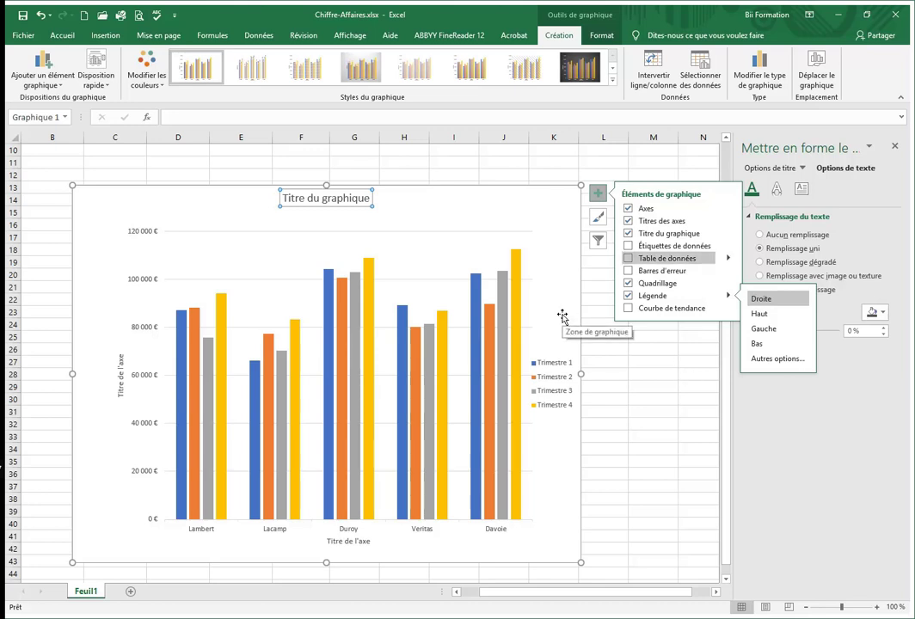
pyautogui.click(598, 196)
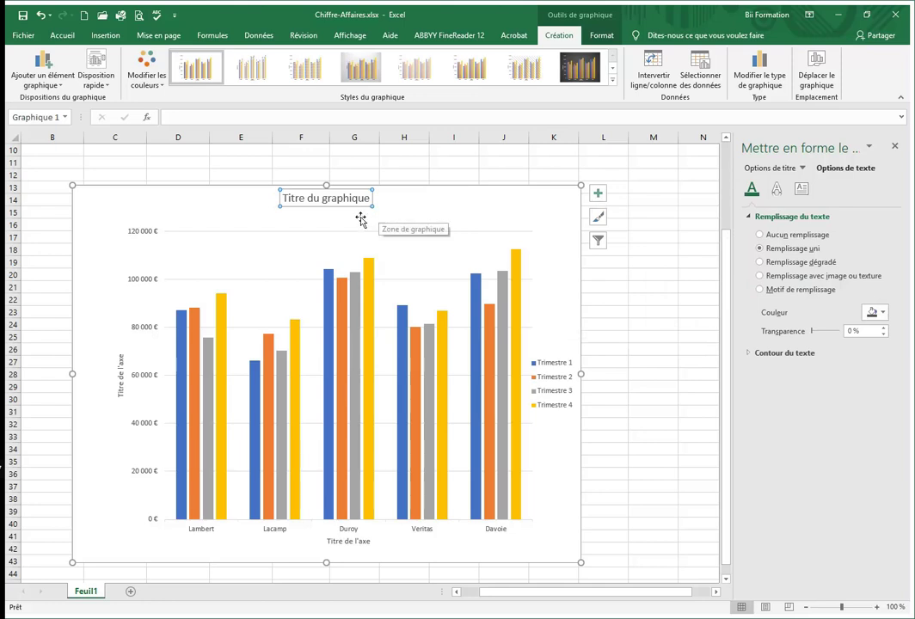
# Replace the placeholder text of the chart title with "Ventes à l'année"
pyautogui.click(325, 198)
pyautogui.press('Home')
pyautogui.press('Delete')
pyautogui.press('Delete')
pyautogui.press('Delete')
pyautogui.press('Delete')
pyautogui.press('Delete')
pyautogui.press('Delete')
pyautogui.press('Delete')
pyautogui.press('Delete')
pyautogui.press('Delete')
pyautogui.press('Delete')
pyautogui.press('Delete')
pyautogui.press('Delete')
pyautogui.press('Delete')
pyautogui.press('Delete')
pyautogui.press('Delete')
pyautogui.press('Delete')
pyautogui.press('Delete')
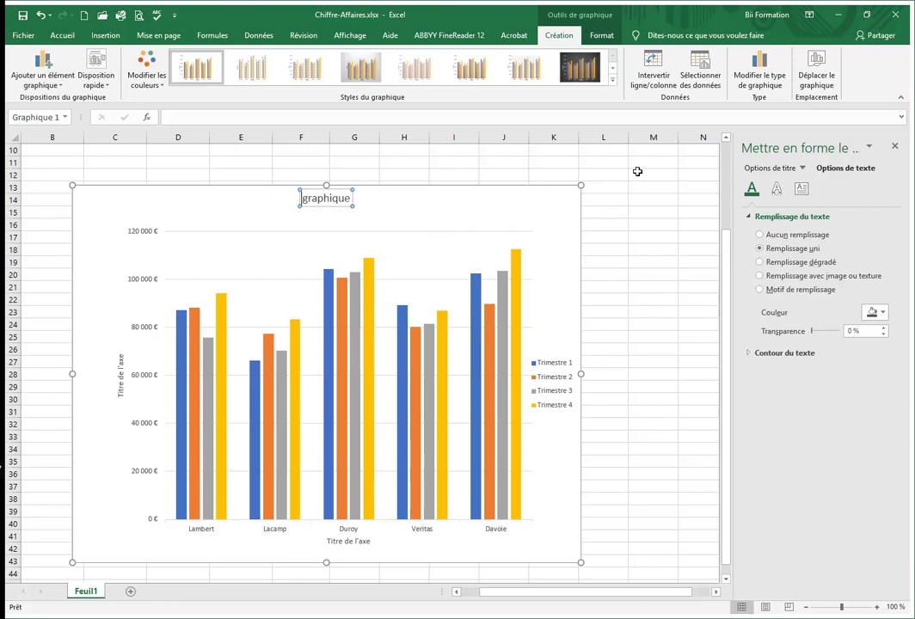
pyautogui.press('Delete')
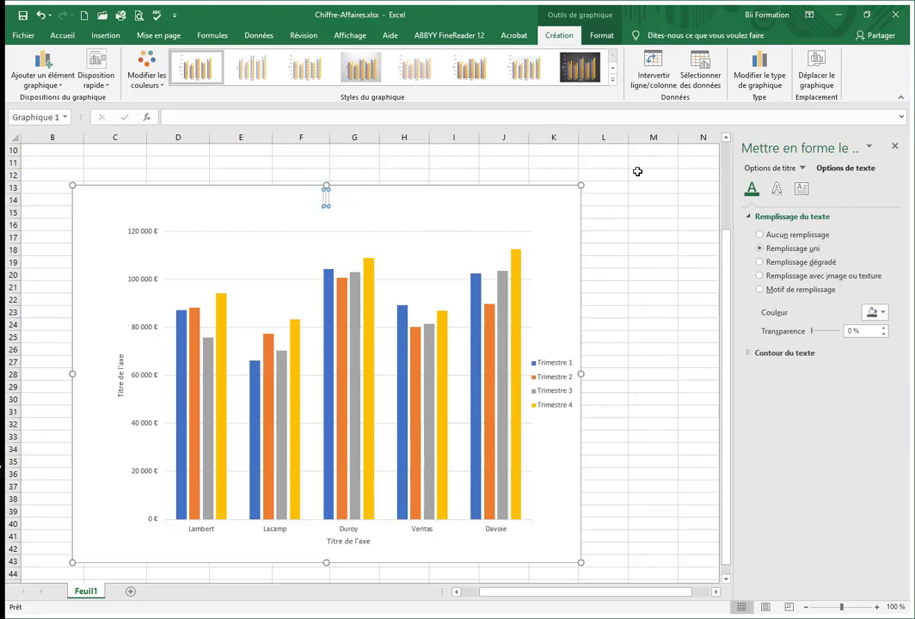
pyautogui.write('Ventes à l')
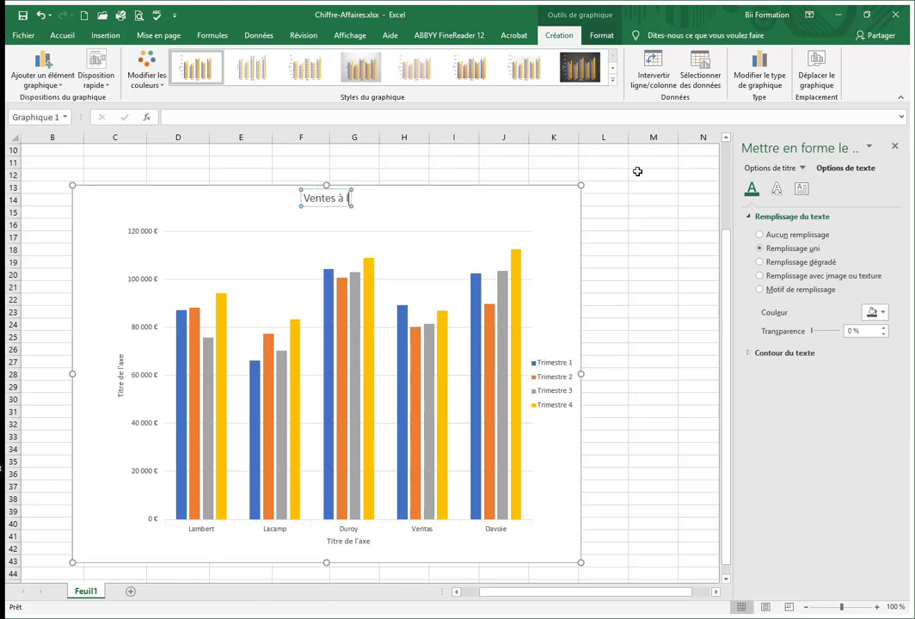
pyautogui.write("'année")
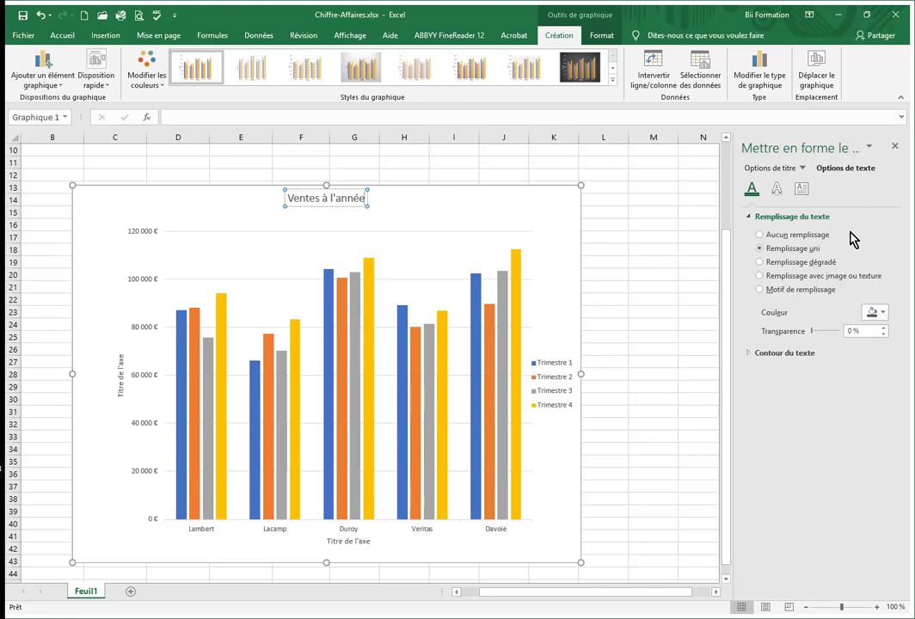
pyautogui.click(839, 178)
# Replace the placeholder text of the vertical axis title with "Montants"
pyautogui.click(122, 375)
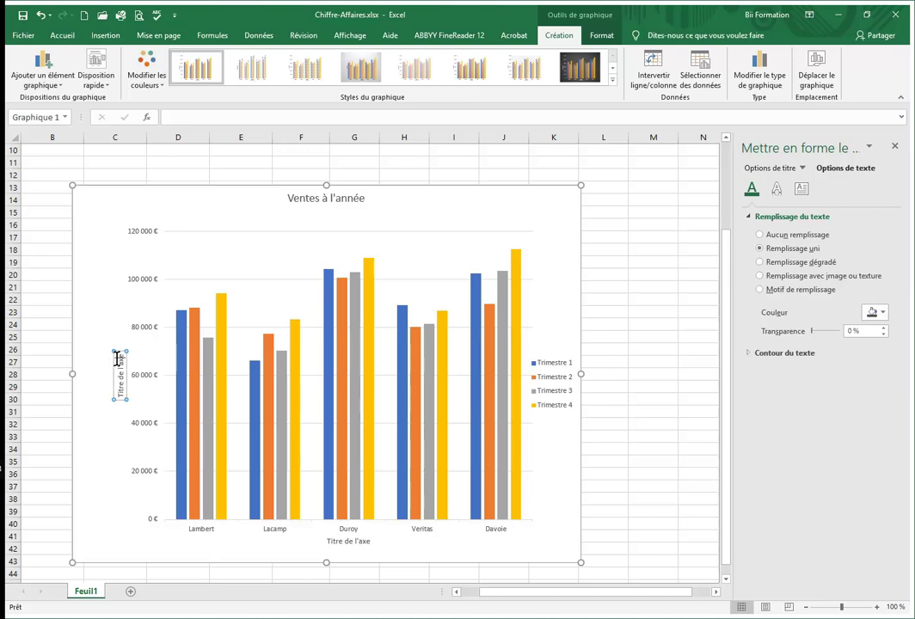
pyautogui.click(118, 359)
pyautogui.hotkey('ctrl', 'a')
pyautogui.press('Delete')
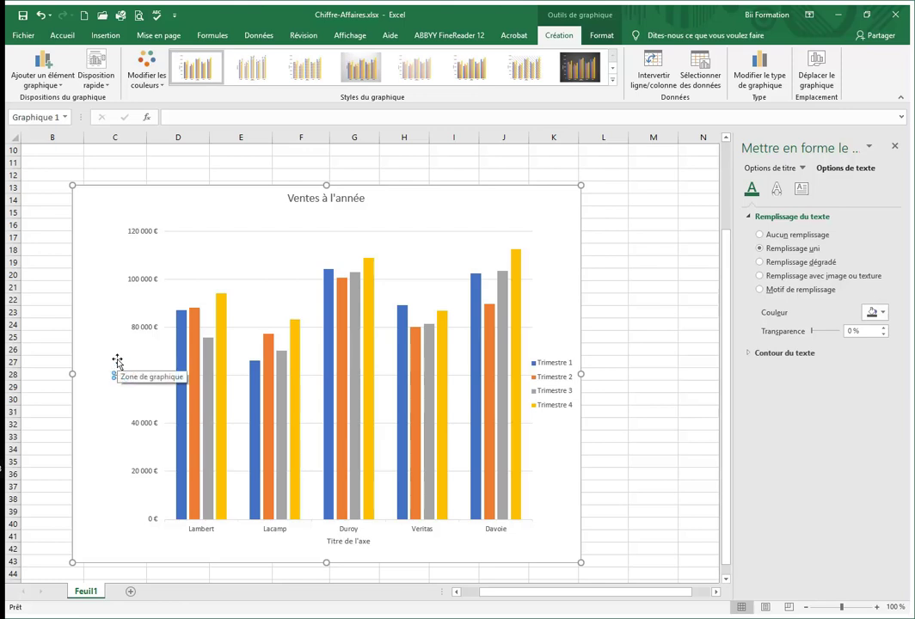
pyautogui.write('Montants')
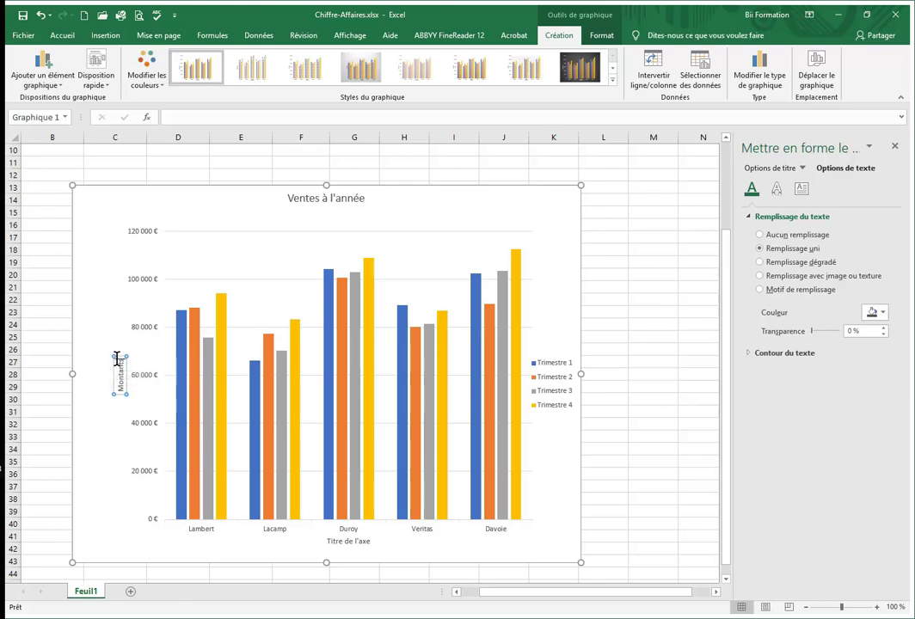
# Replace the placeholder text of the horizontal axis title with "Commerciaux"
pyautogui.click(155, 383)
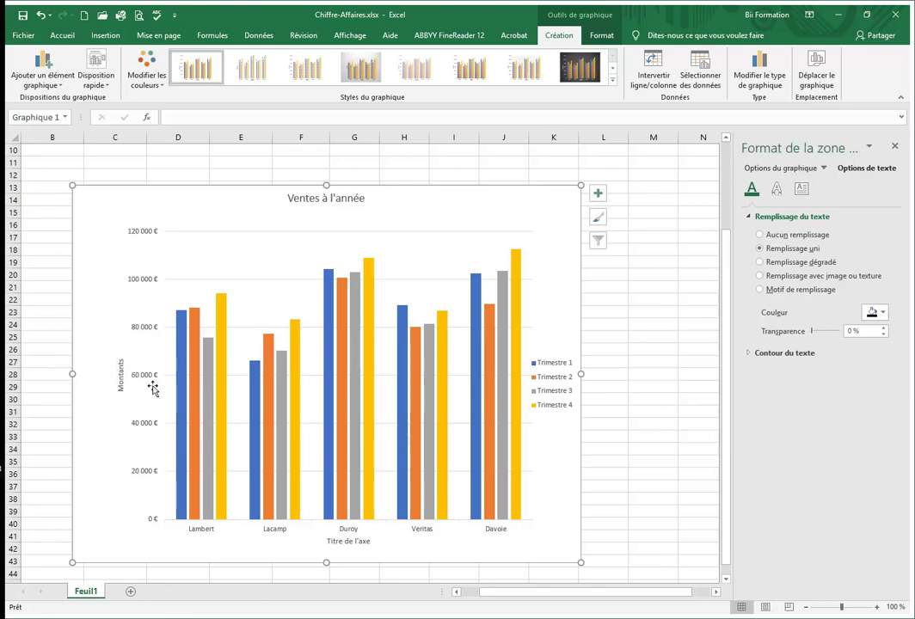
pyautogui.click(345, 543)
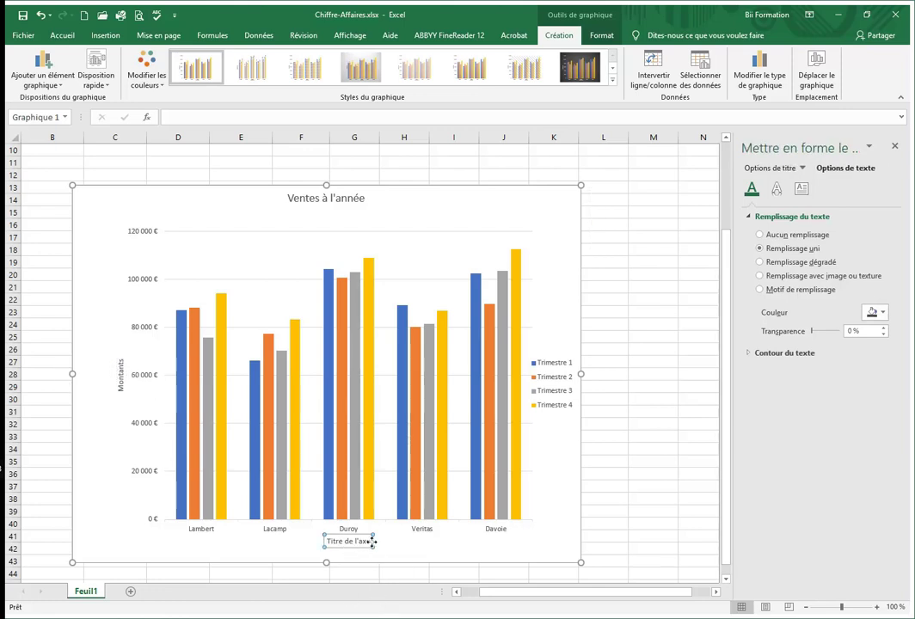
pyautogui.moveTo(370, 541); pyautogui.dragTo(315, 541)
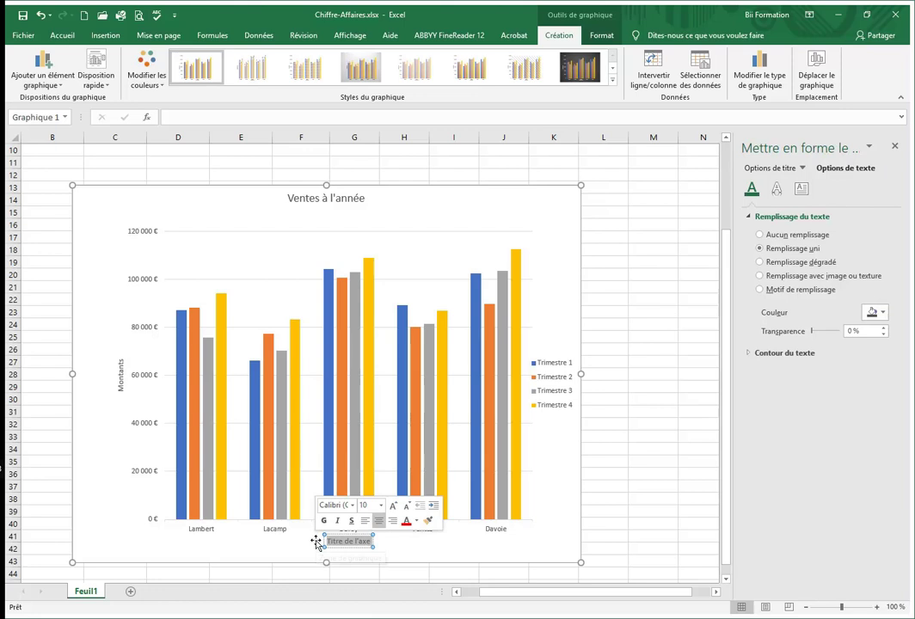
pyautogui.write('Comme')
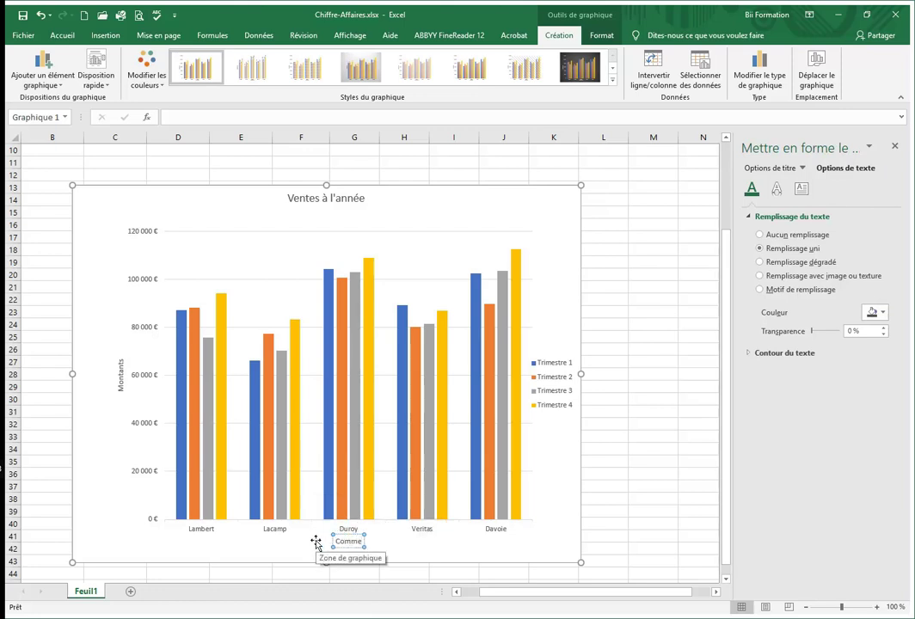
pyautogui.write('rciaux')
pyautogui.click(373, 555)
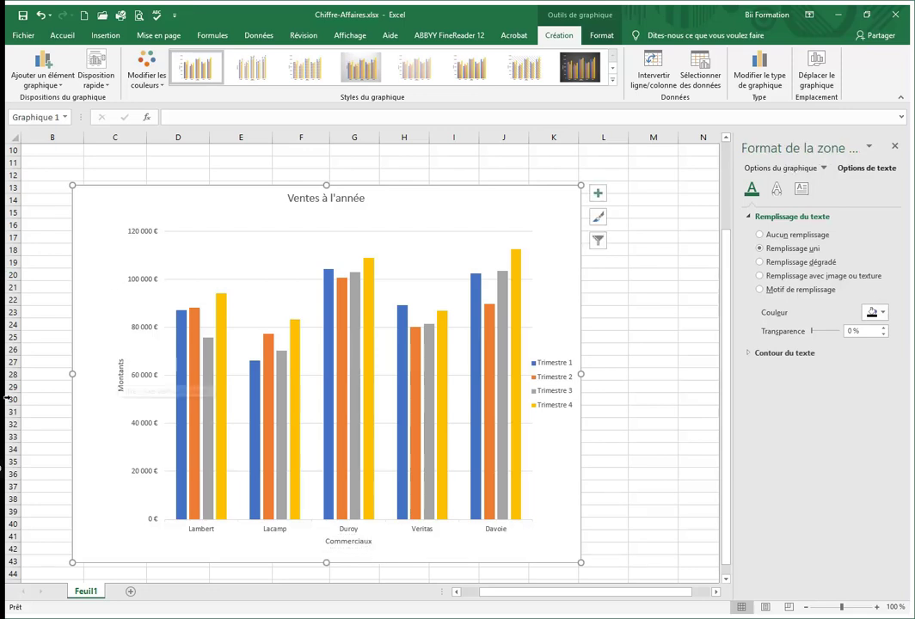
# Move the vertical axis title "Montants" slightly farther away from the axis values
pyautogui.click(119, 374)
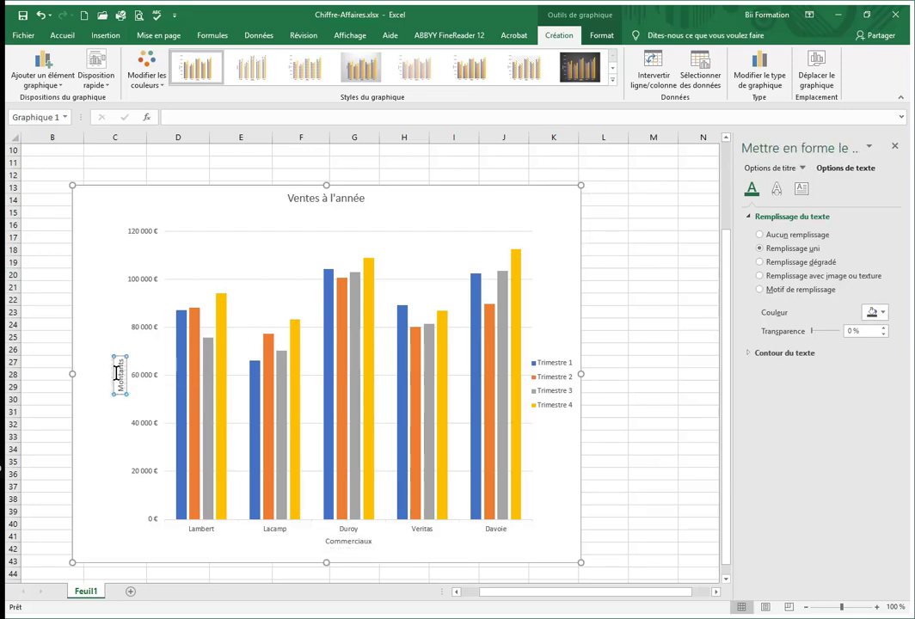
pyautogui.moveTo(113, 374); pyautogui.dragTo(107, 373)
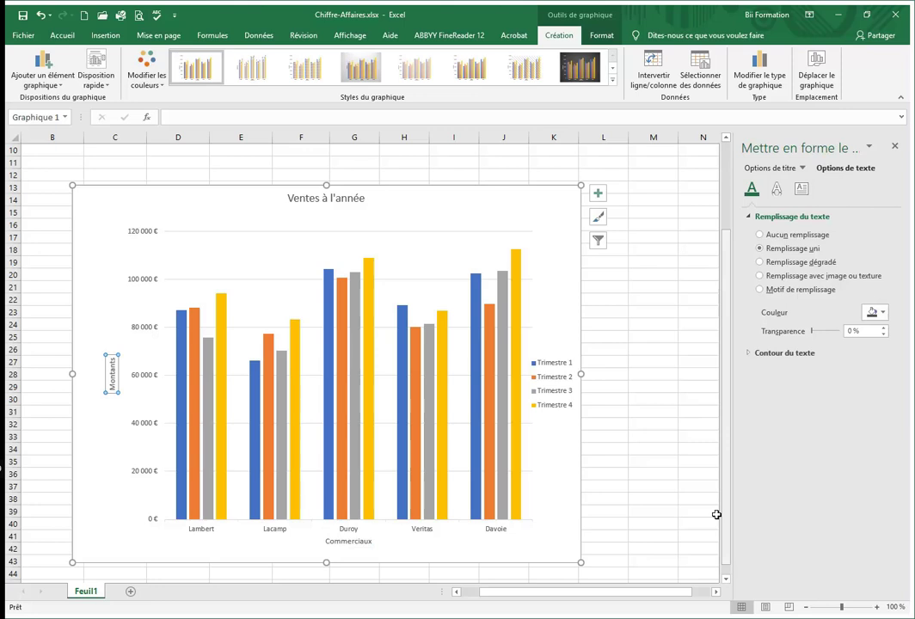
# Select the chart legend to examine its formatting options, leaving its settings as they are
pyautogui.click(554, 380)
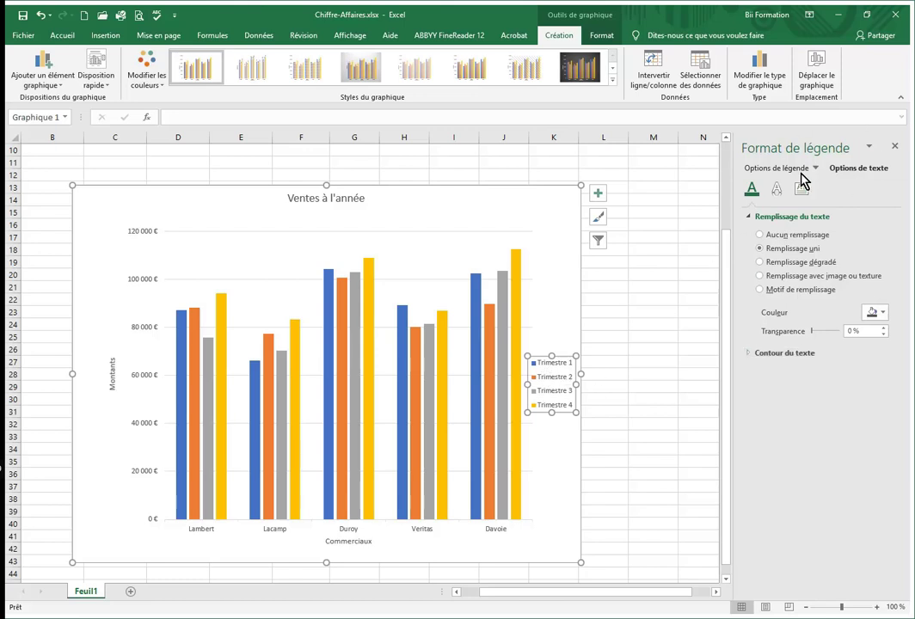
pyautogui.click(832, 166)
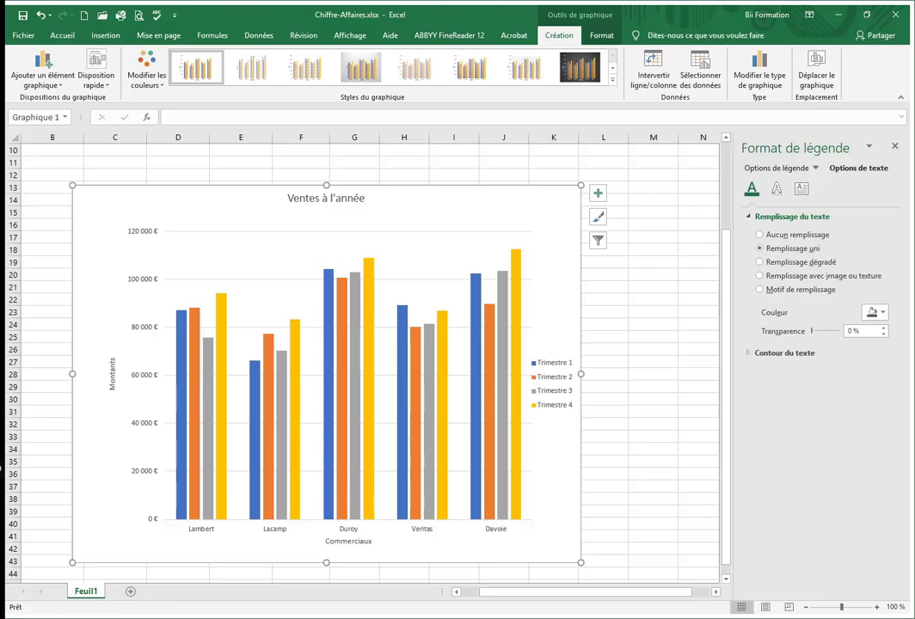
pyautogui.click(545, 468)
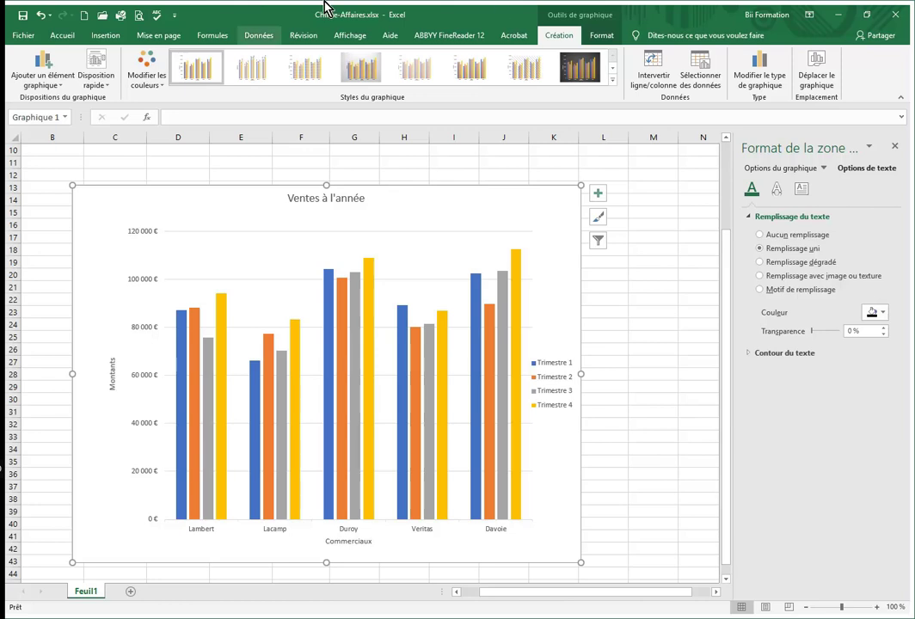
# Preview alternative colour palettes on the chart's columns without applying one
pyautogui.click(136, 80)
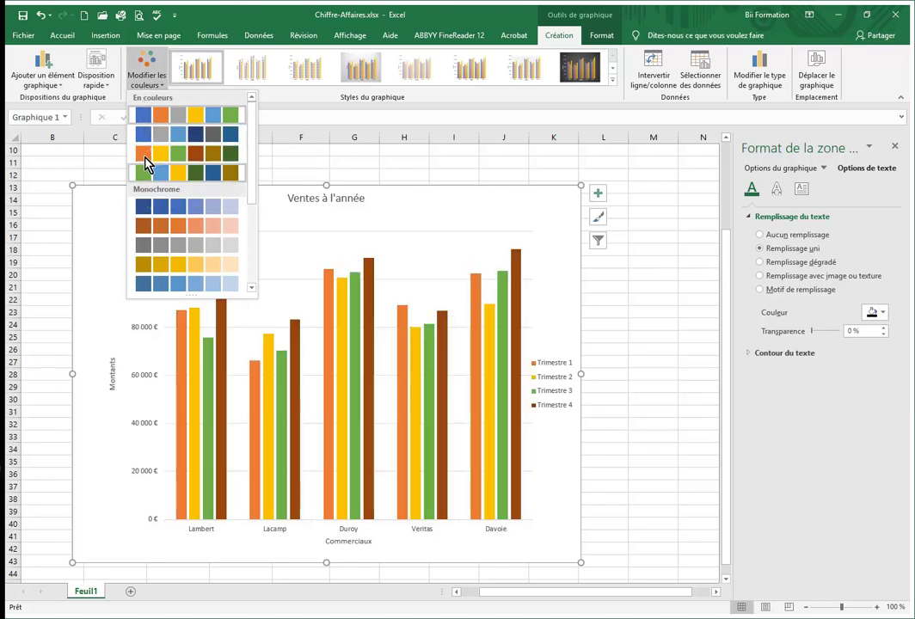
pyautogui.click(105, 220)
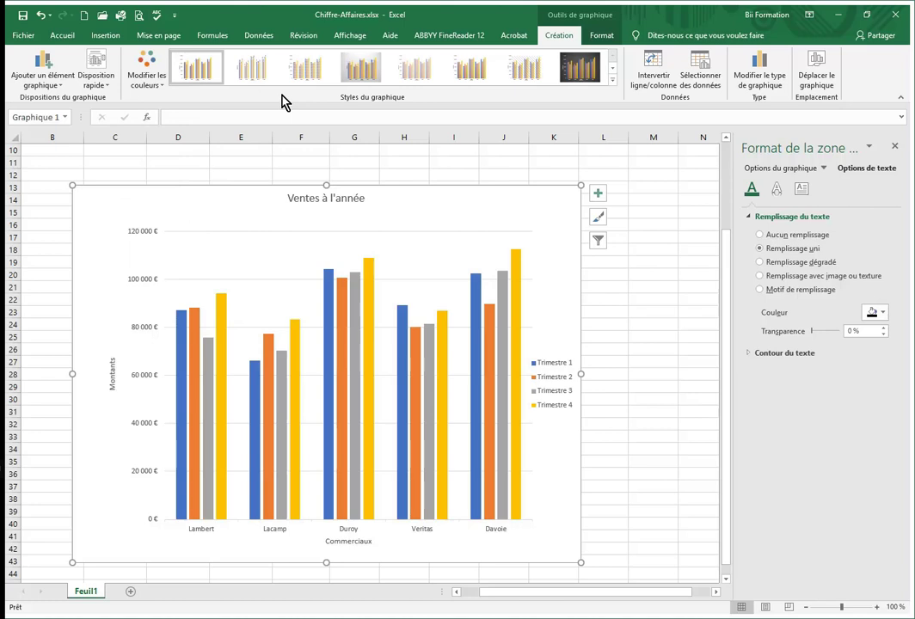